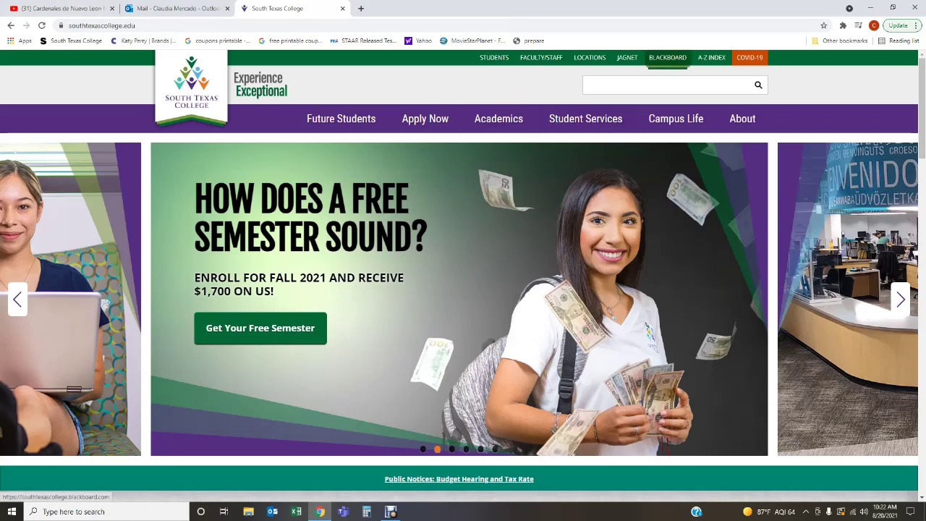
# - Go to Blackboard, list the Fall 2021 courses, and open ACCT-2401-V01 Prin. of Financial Accounting
pyautogui.click(667, 58)
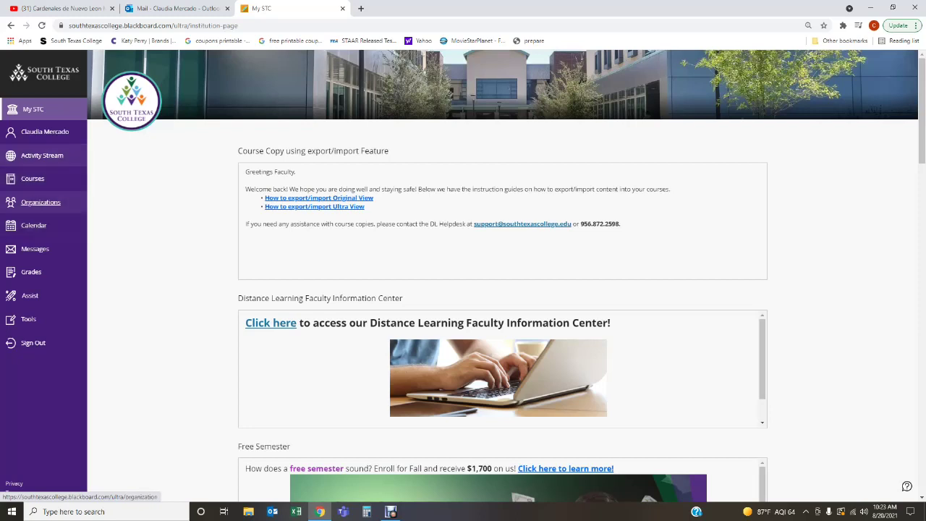
pyautogui.click(33, 179)
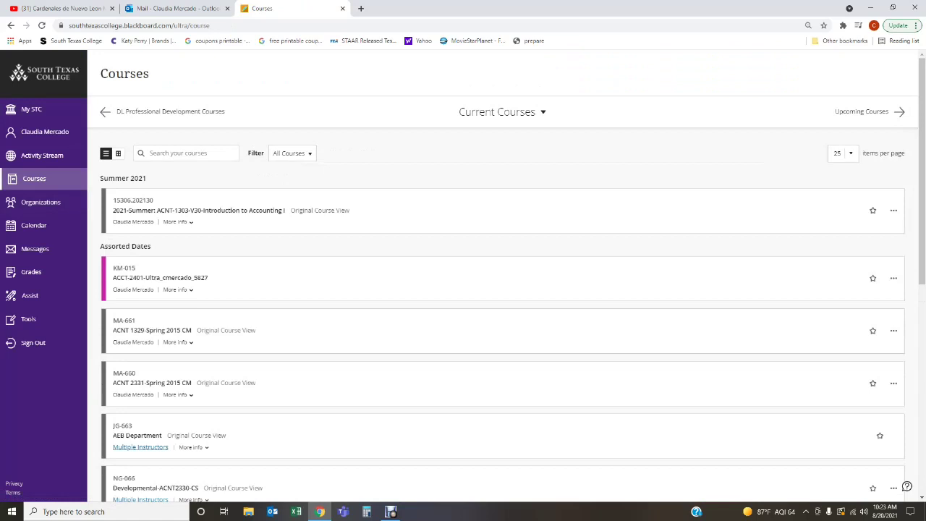
pyautogui.click(497, 111)
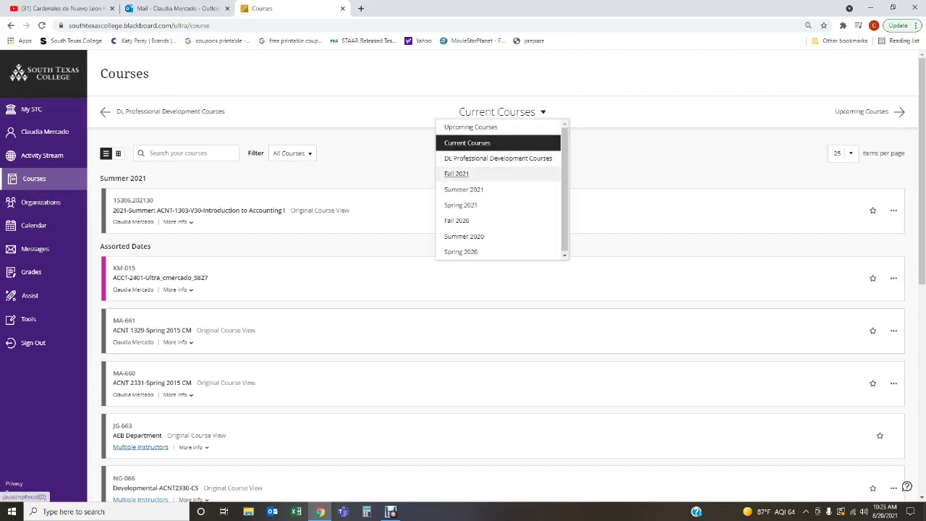
pyautogui.click(463, 173)
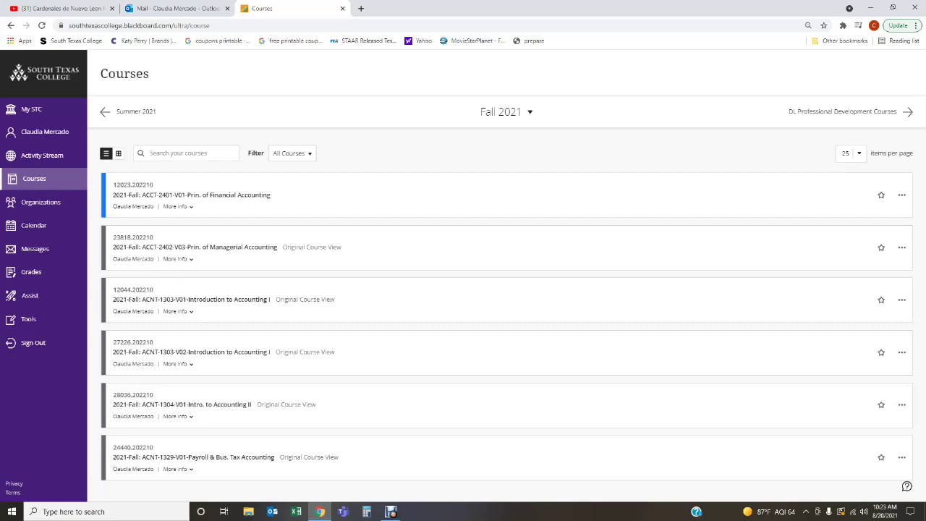
pyautogui.press('Return')
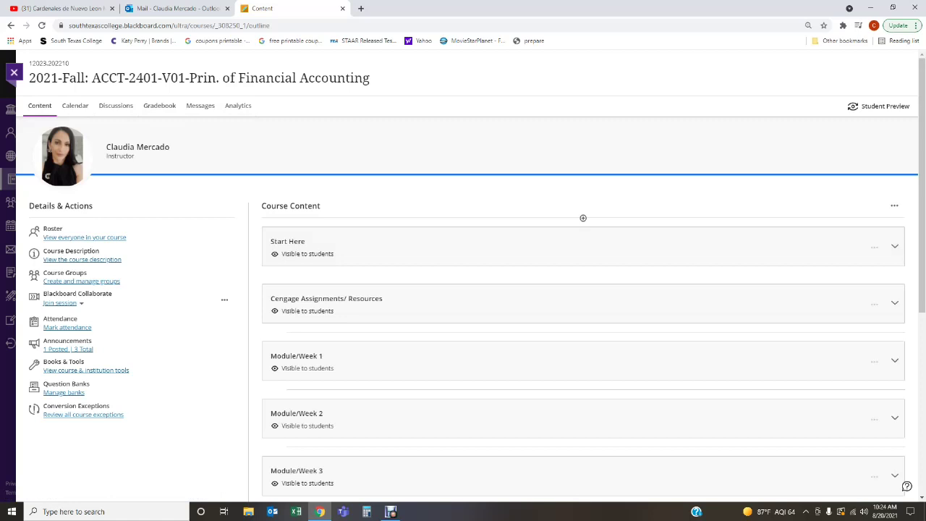
# - Expand the Start Here module in the course content and look over its items
pyautogui.scroll(-1, 584, 218)
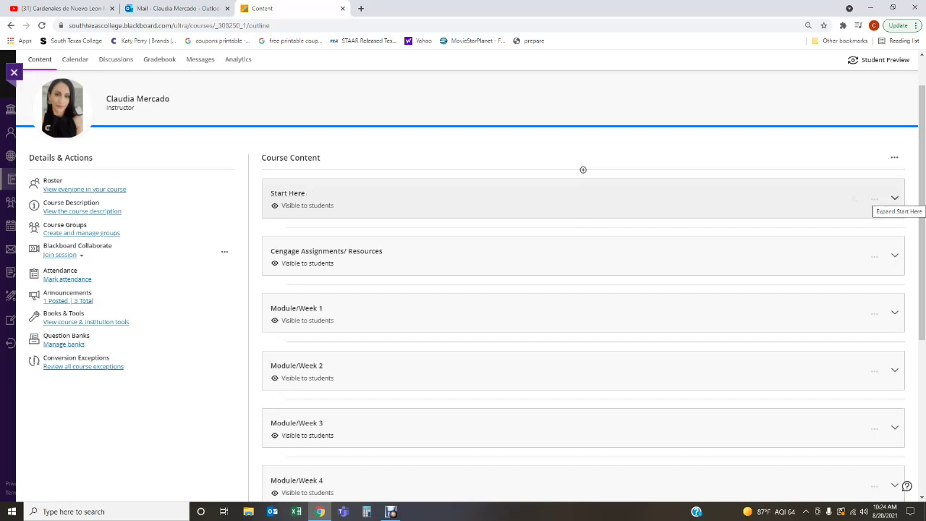
pyautogui.click(895, 198)
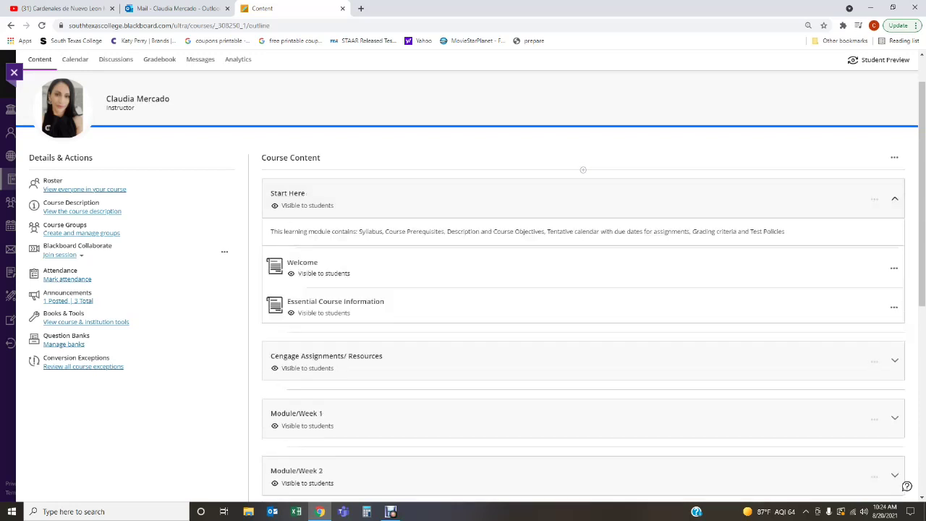
pyautogui.scroll(-2, 584, 290)
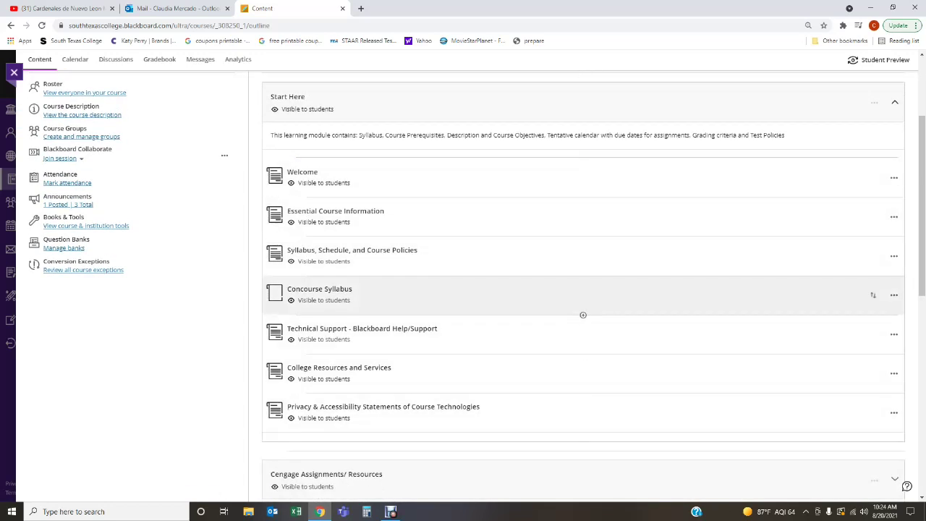
# - Open the Welcome item, review its instructor information, getting-started list and introduction video, and close it
pyautogui.click(302, 171)
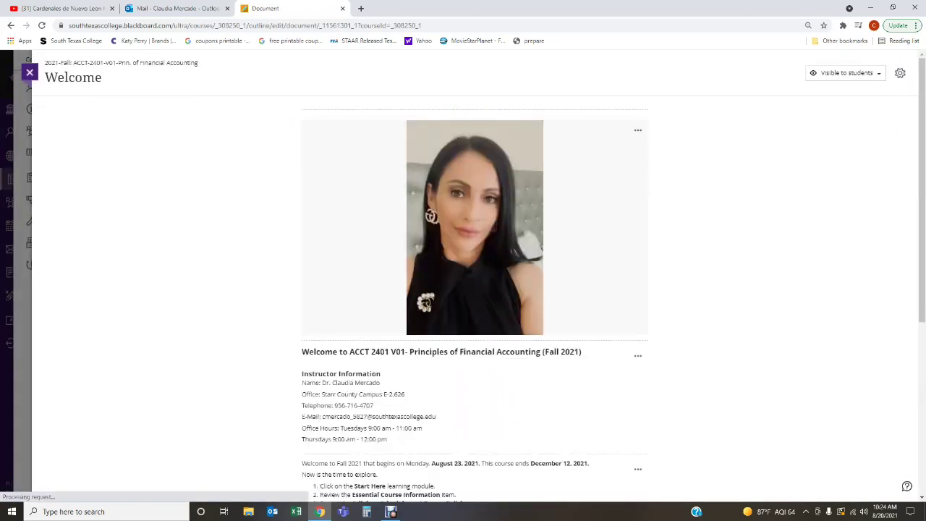
pyautogui.scroll(-2, 474, 289)
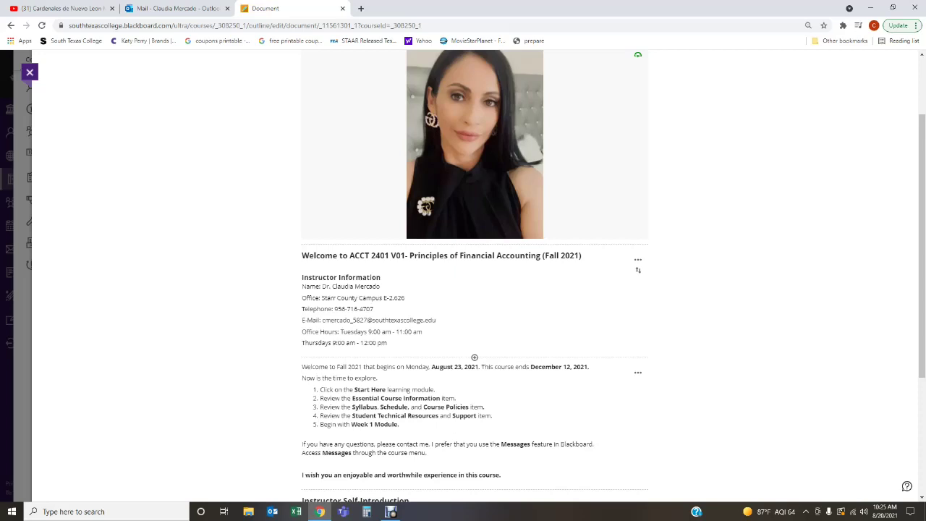
pyautogui.scroll(-3, 638, 270)
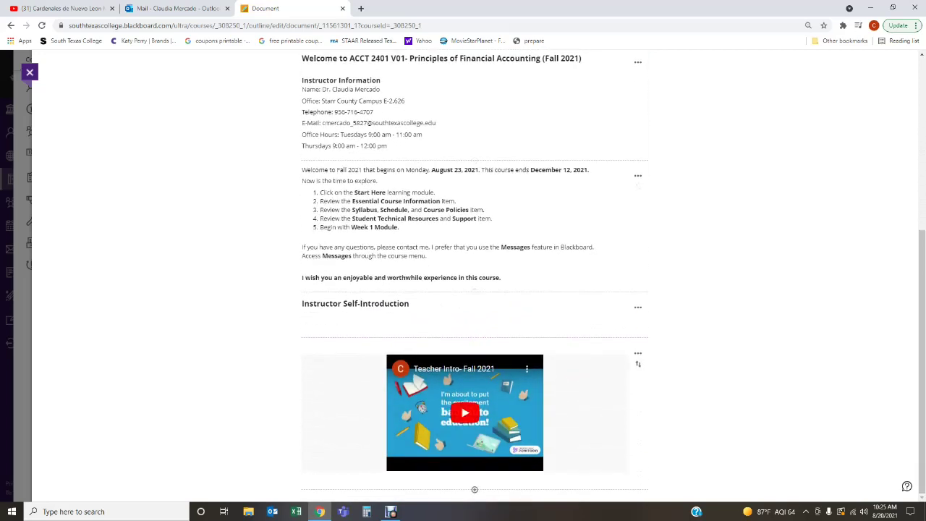
pyautogui.scroll(4, 479, 278)
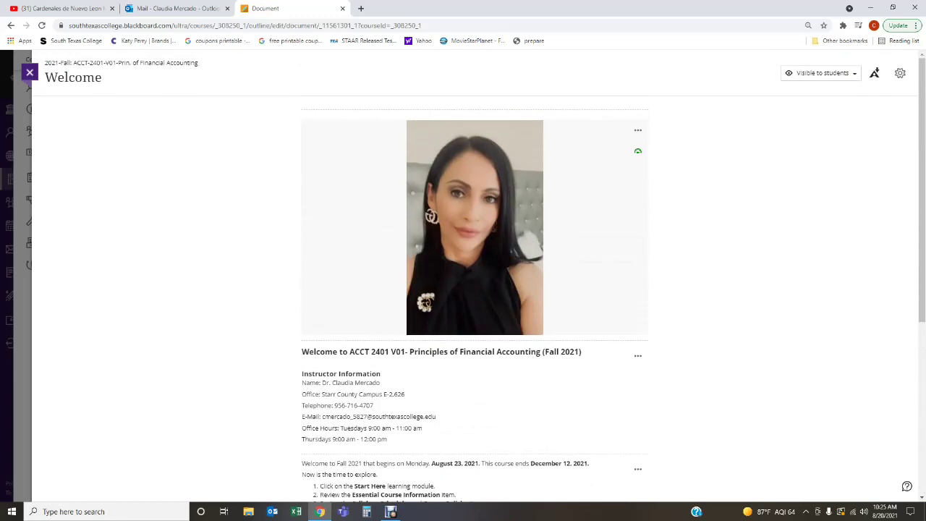
pyautogui.click(30, 72)
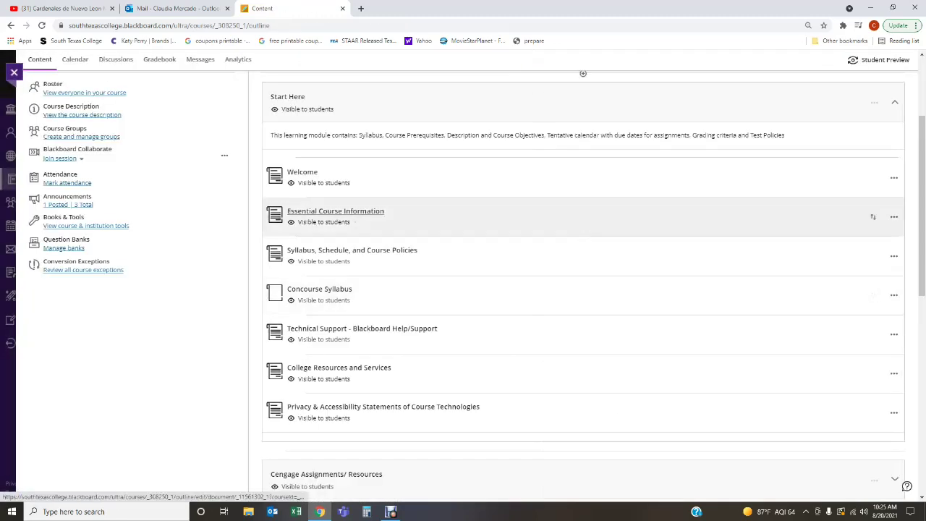
# - Open Essential Course Information, review the course description, objectives, required textbook and netiquette sections, and close it
pyautogui.click(335, 210)
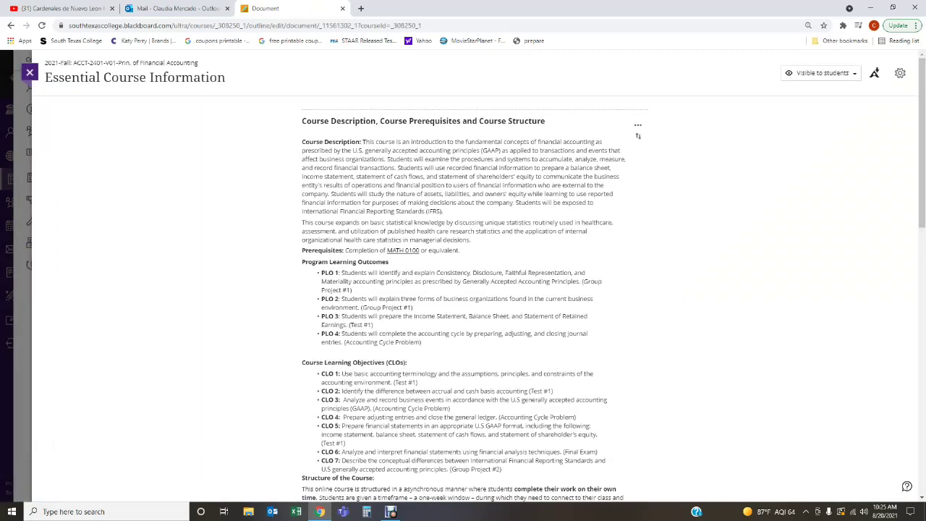
pyautogui.scroll(-2, 475, 427)
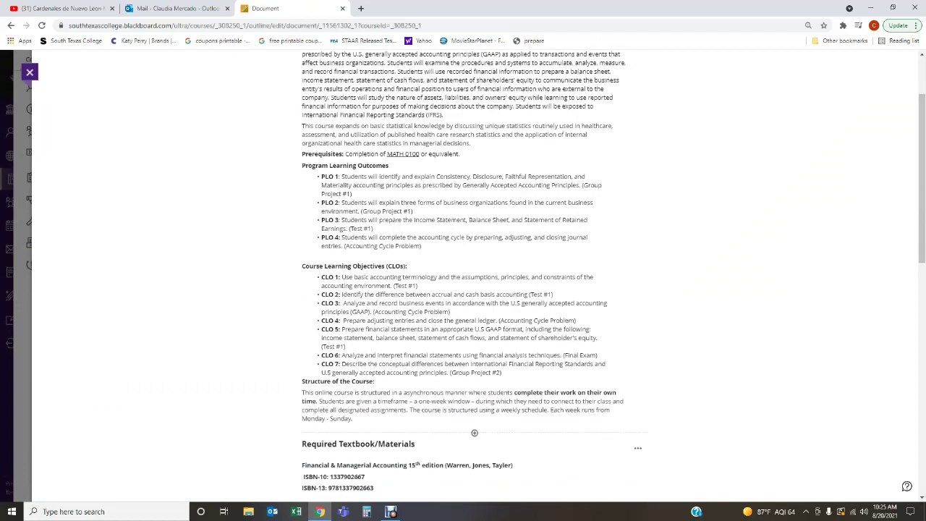
pyautogui.scroll(-6, 475, 290)
pyautogui.scroll(3, 475, 289)
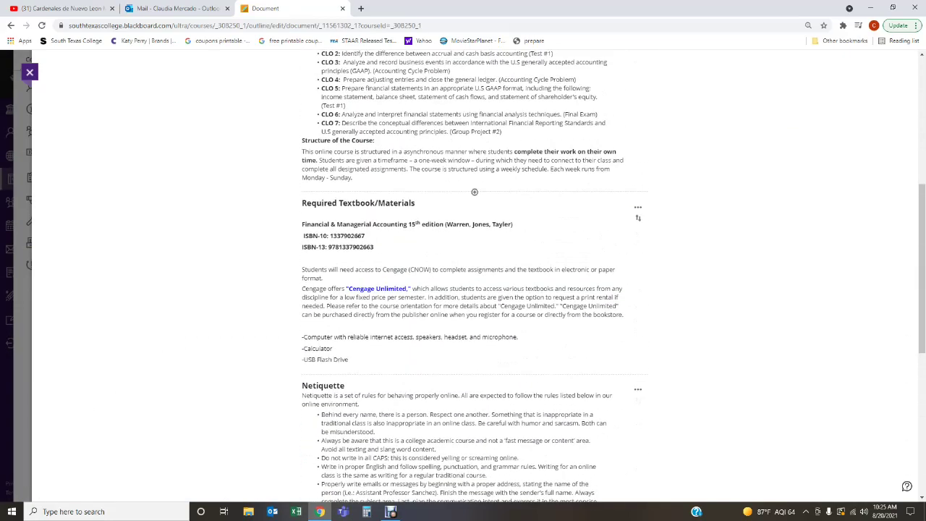
pyautogui.scroll(-5, 475, 290)
pyautogui.scroll(4, 475, 290)
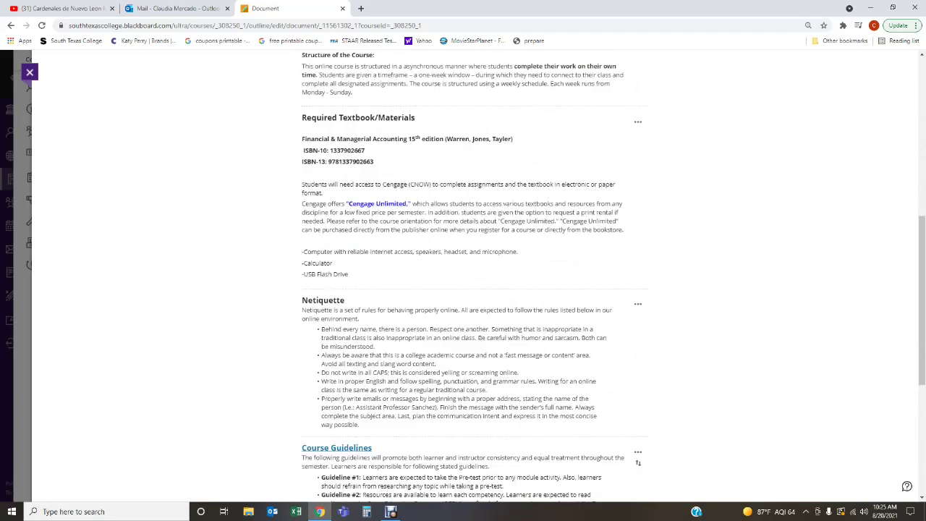
pyautogui.scroll(6, 475, 289)
pyautogui.click(29, 72)
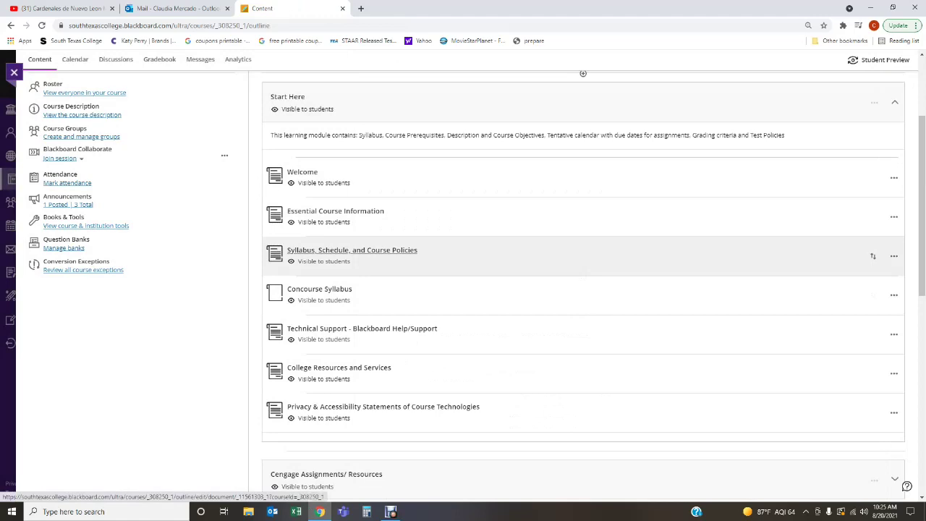
# - View the Syllabus, Schedule, and Course Policies item and the Technical Support - Blackboard Help/Support item, closing each after viewing
pyautogui.click(351, 250)
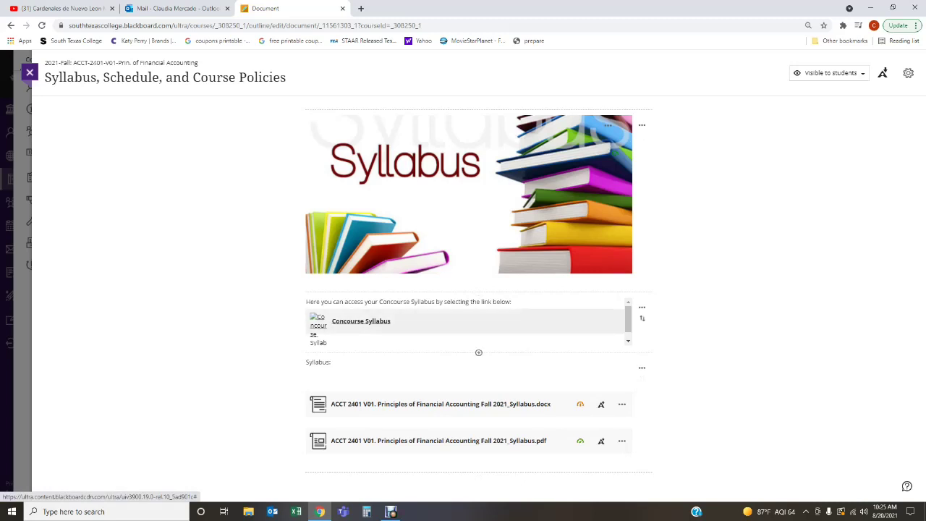
pyautogui.click(29, 72)
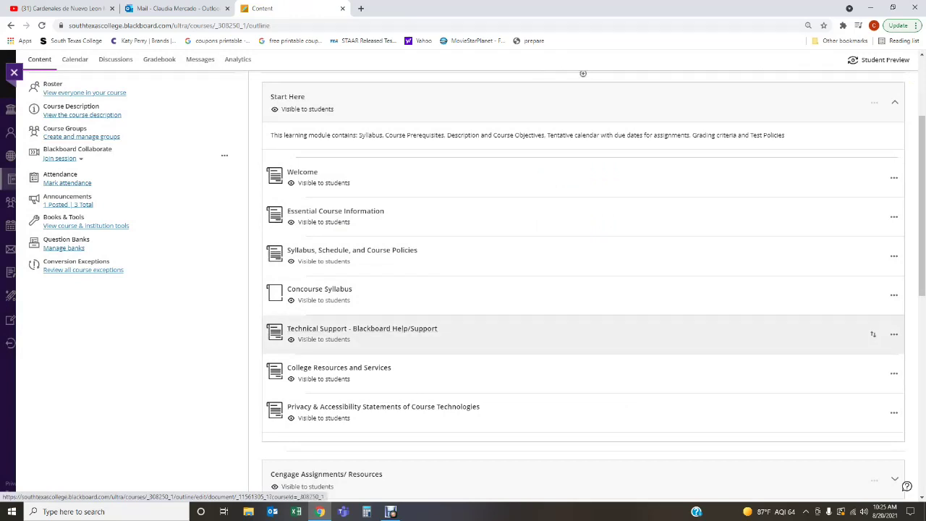
pyautogui.click(361, 328)
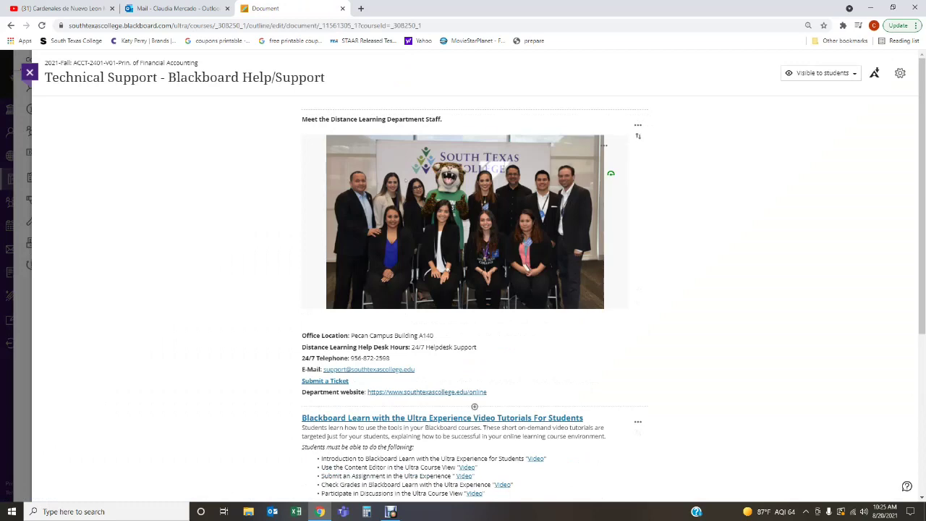
pyautogui.press('Escape')
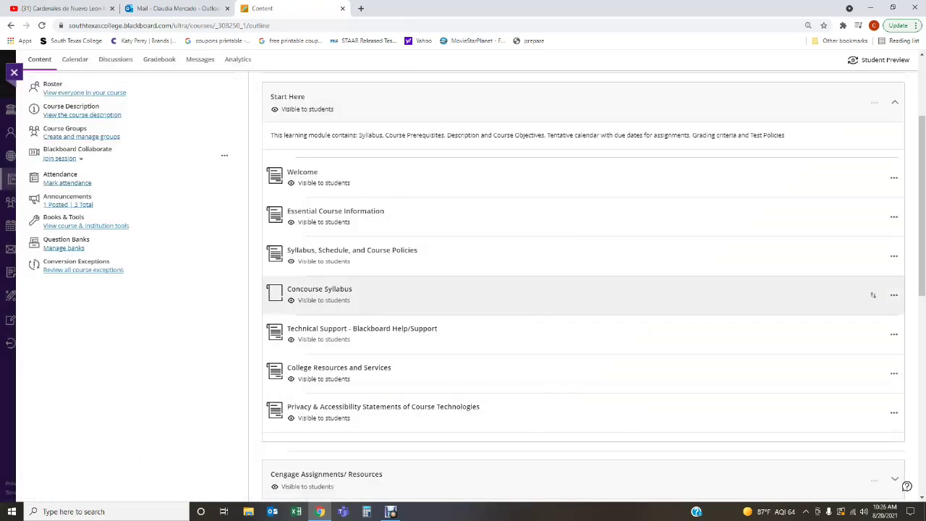
# - Look over the remaining Start Here items and collapse the module
pyautogui.scroll(-2, 583, 257)
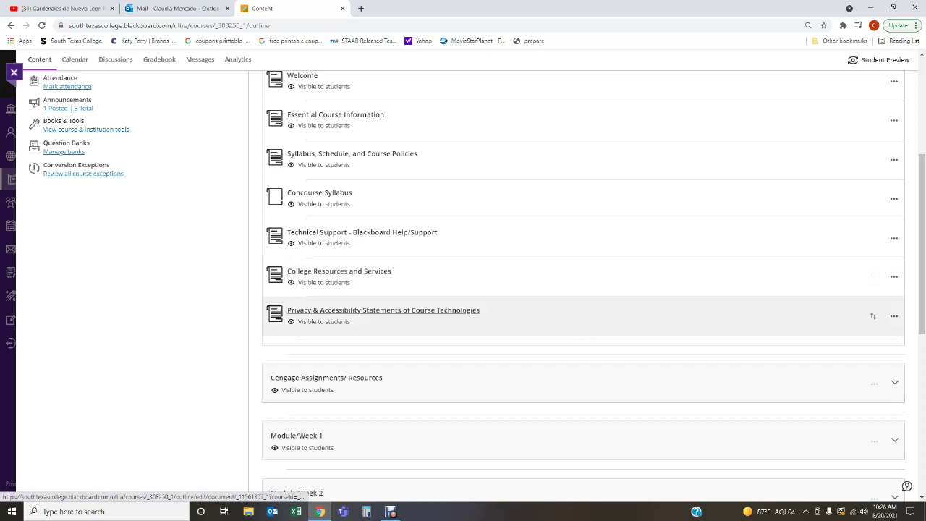
pyautogui.scroll(1, 583, 316)
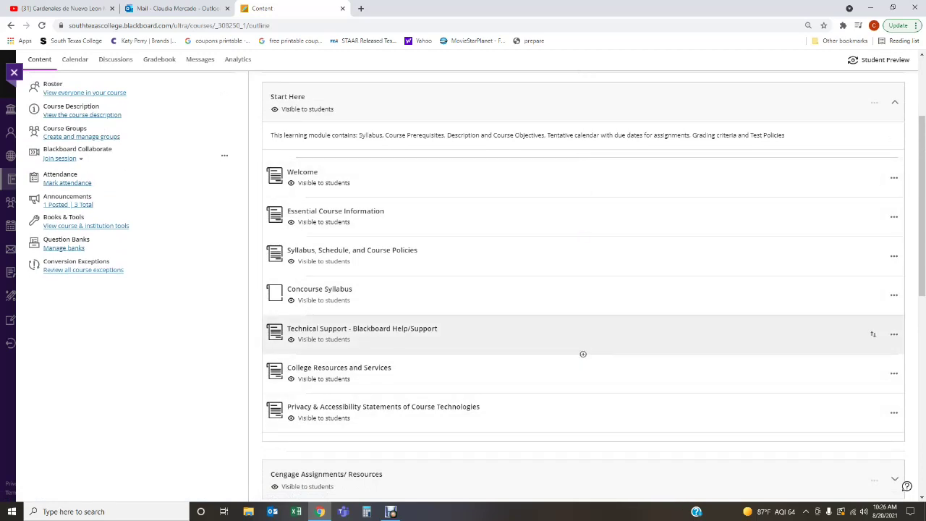
pyautogui.scroll(2, 584, 354)
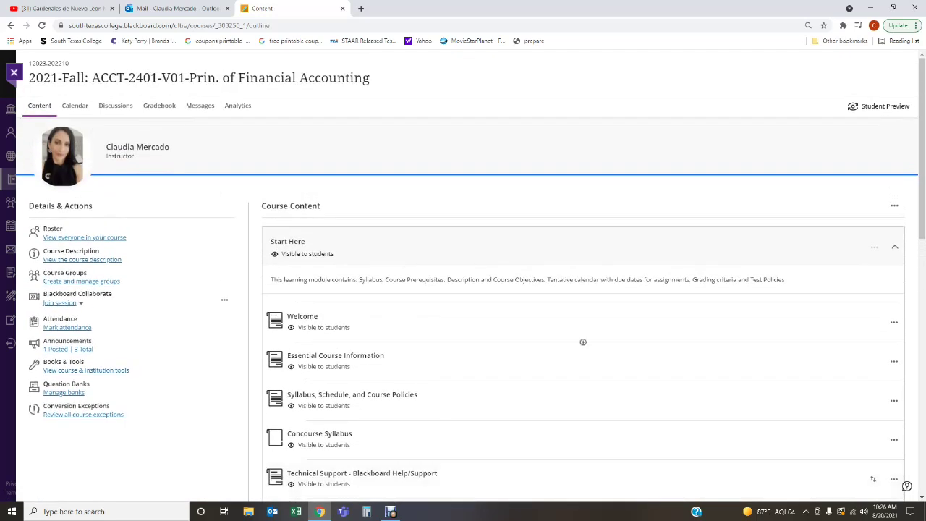
pyautogui.click(289, 243)
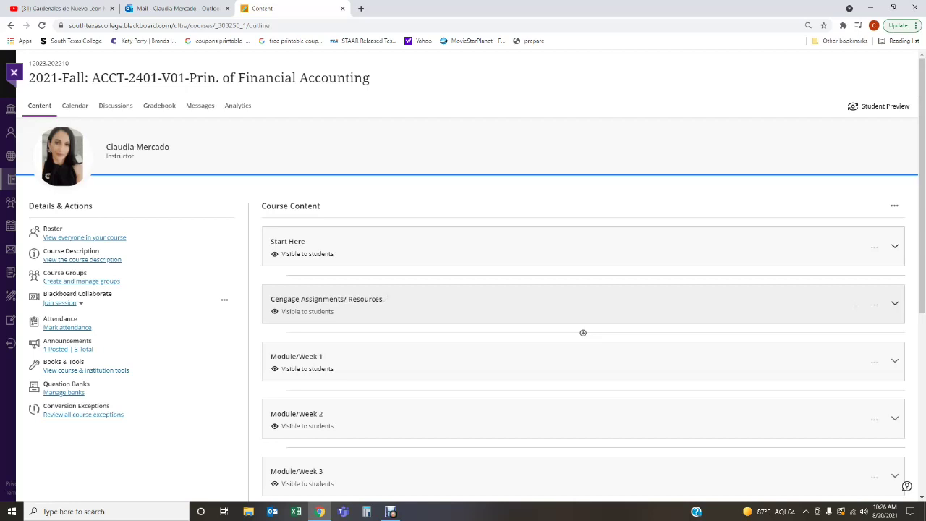
# - Expand the Cengage Assignments/ Resources module and examine its resource links, chapter readings, homework, quizzes and exam items
pyautogui.click(583, 304)
pyautogui.scroll(-2, 584, 290)
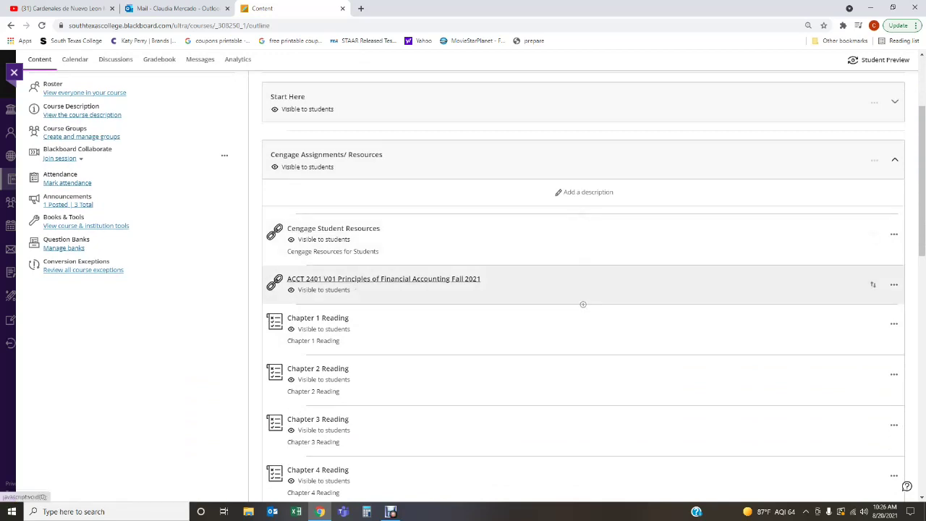
pyautogui.scroll(-3, 584, 261)
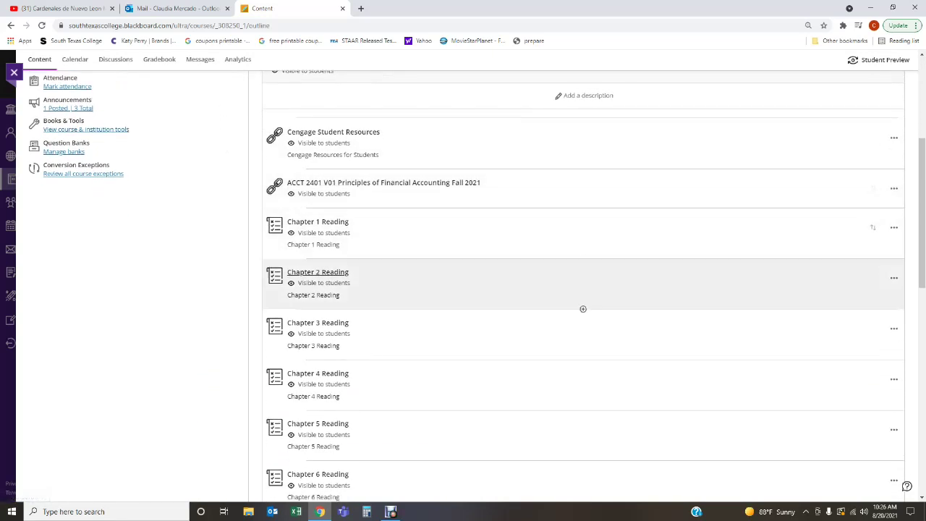
pyautogui.scroll(-3, 584, 290)
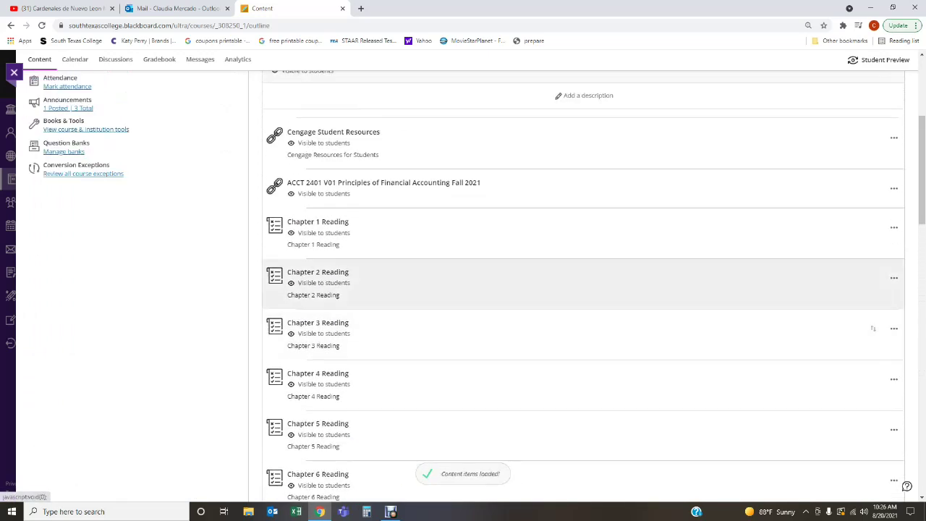
pyautogui.scroll(-6, 584, 283)
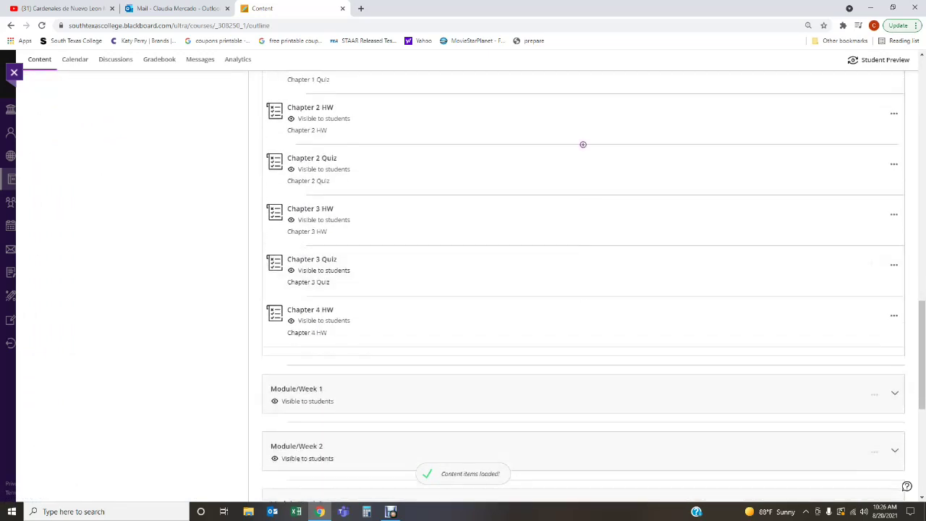
pyautogui.scroll(-7, 583, 347)
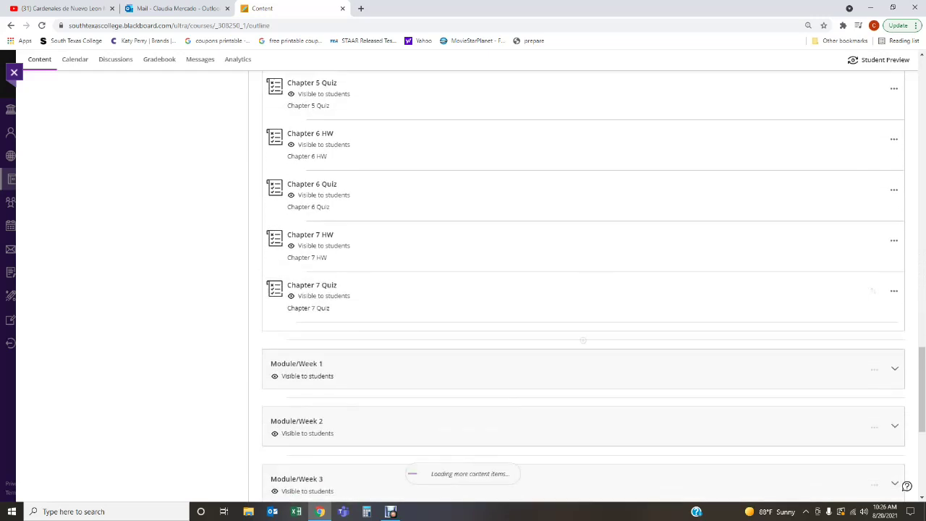
pyautogui.scroll(-6, 583, 326)
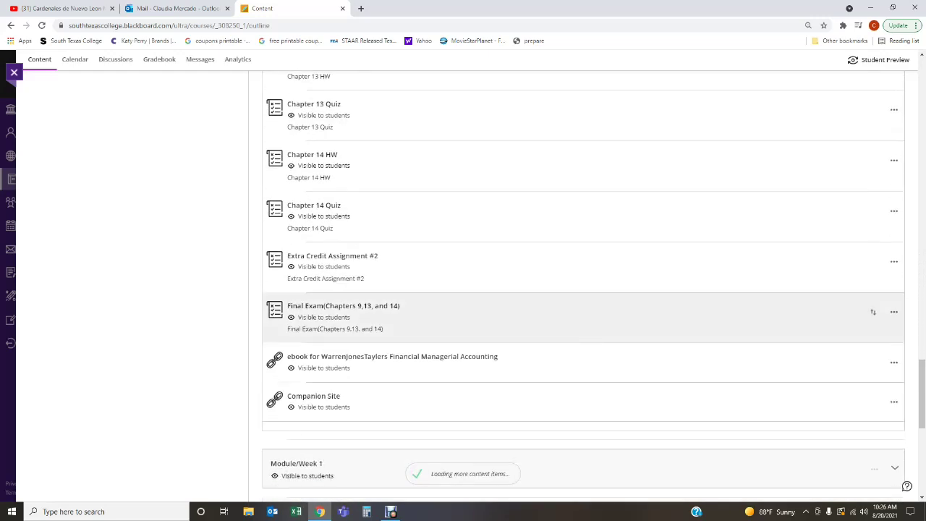
pyautogui.scroll(20, 583, 290)
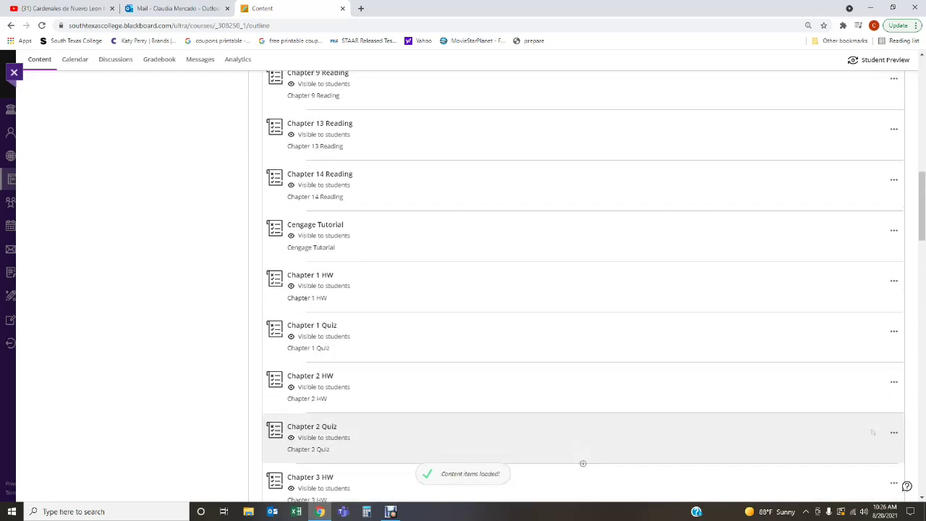
pyautogui.scroll(5, 584, 290)
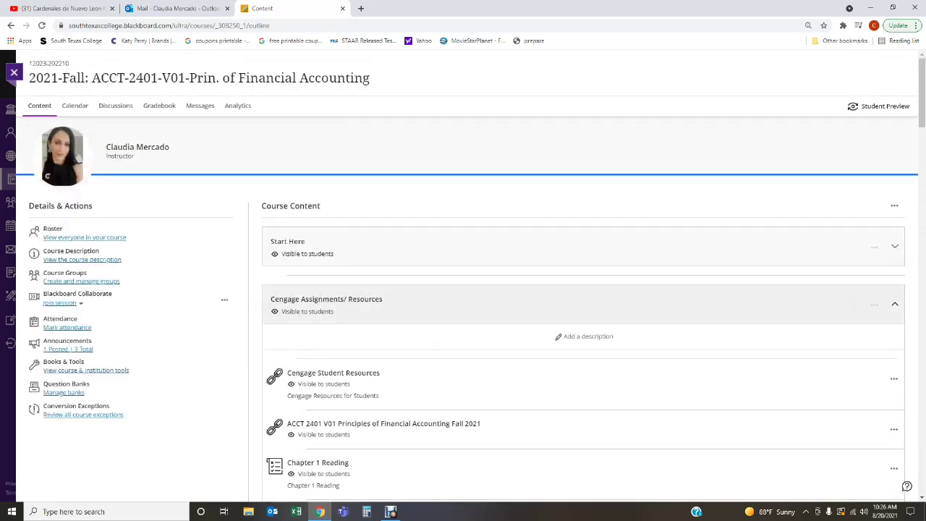
pyautogui.scroll(-3, 583, 290)
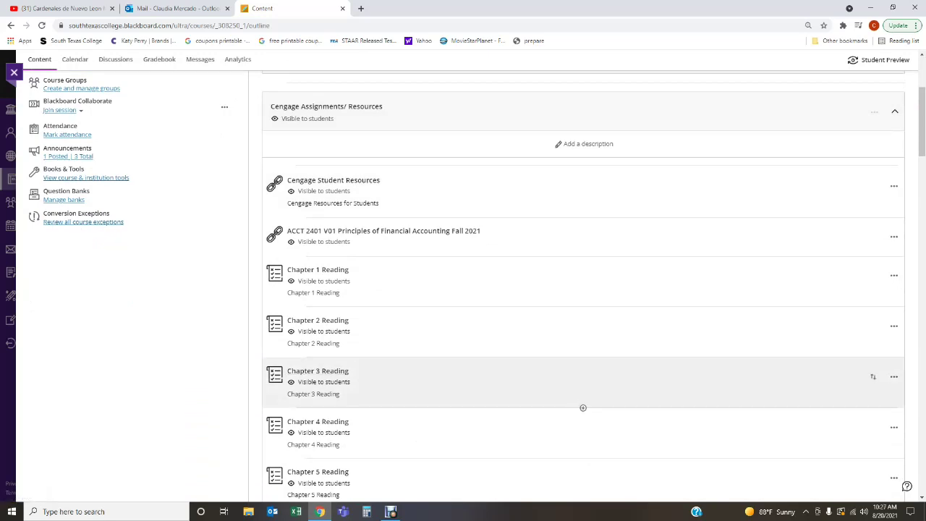
# - Collapse the Cengage Assignments/ Resources module, expand Module/Week 1 and look over its items
pyautogui.scroll(3, 583, 408)
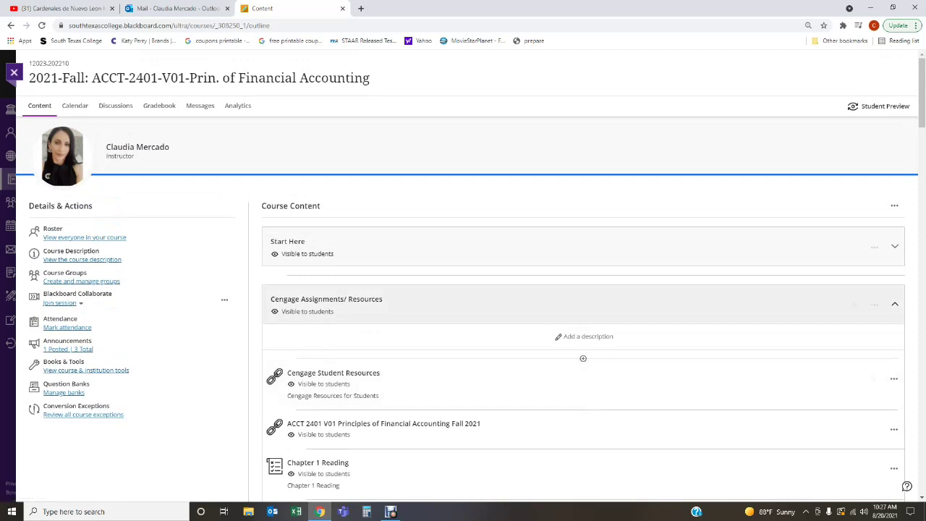
pyautogui.click(584, 305)
pyautogui.scroll(-2, 584, 325)
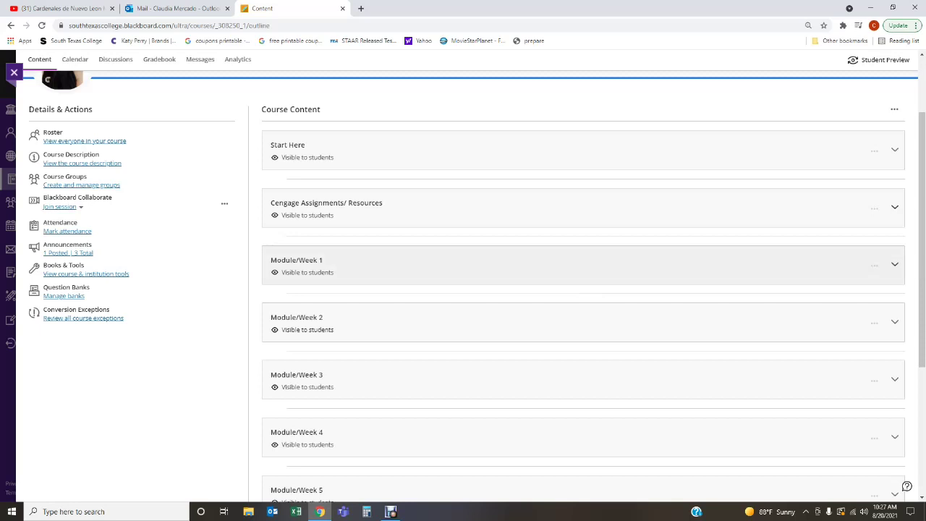
pyautogui.click(895, 264)
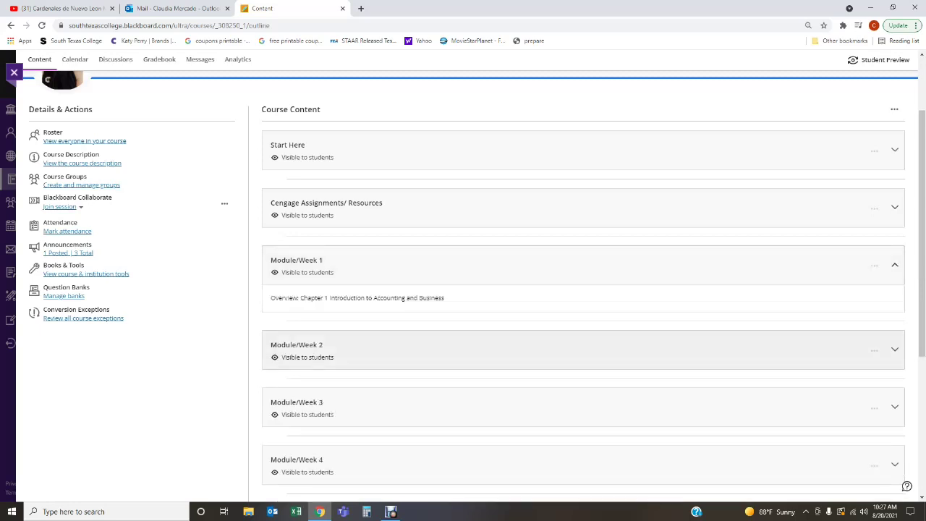
pyautogui.scroll(-1, 579, 391)
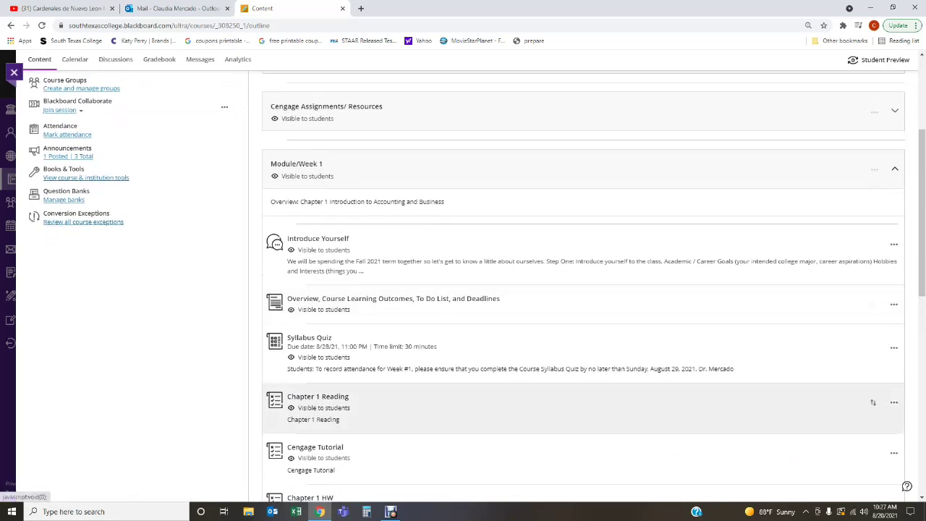
pyautogui.scroll(-1, 579, 406)
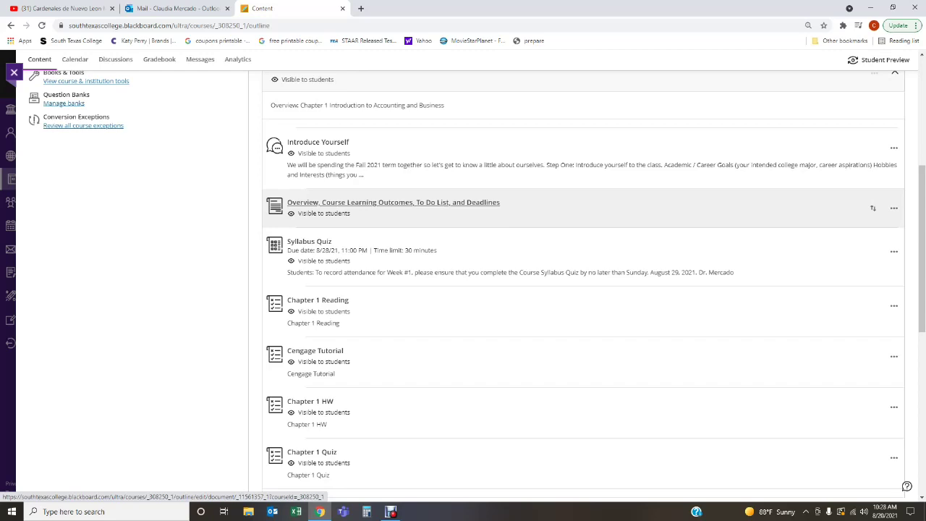
# - Open Week 1's Overview, Course Learning Outcomes, To Do List, and Deadlines document, review its objectives, lecture materials and assignments, and close it
pyautogui.click(393, 202)
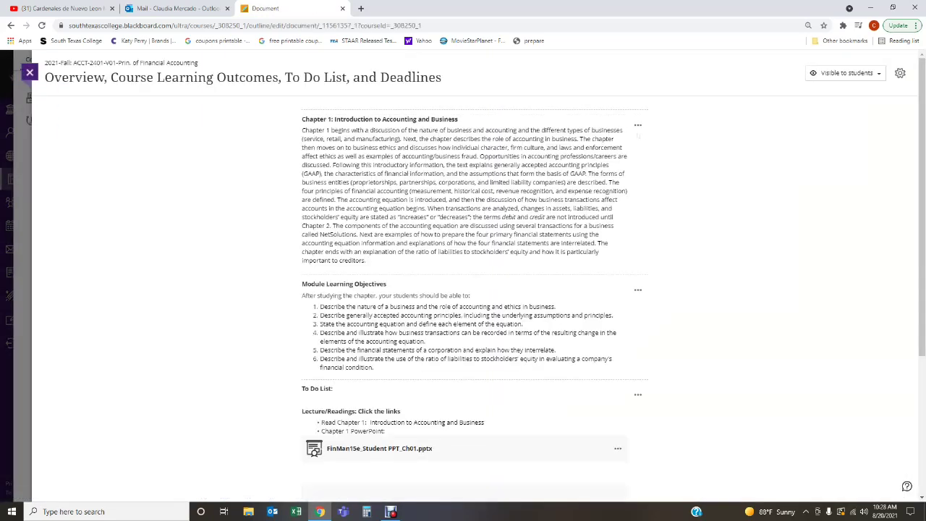
pyautogui.scroll(-3, 475, 290)
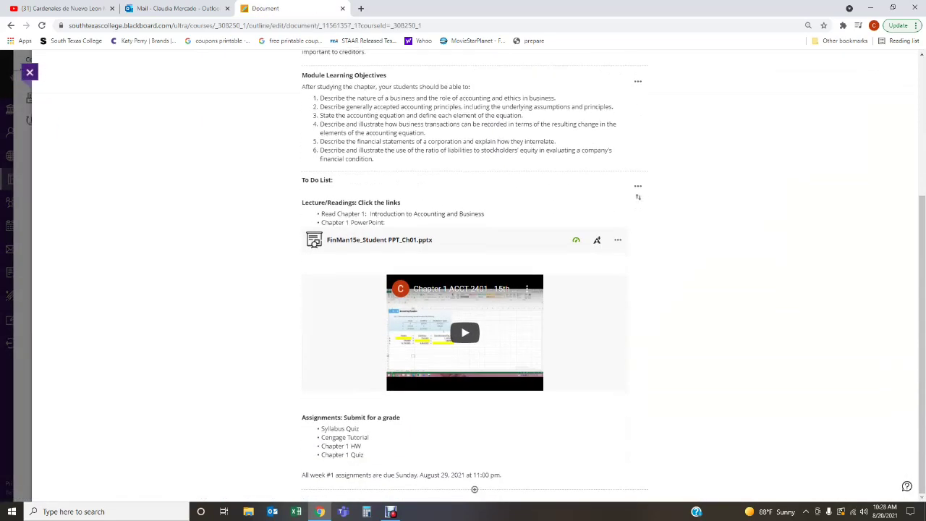
pyautogui.scroll(3, 475, 290)
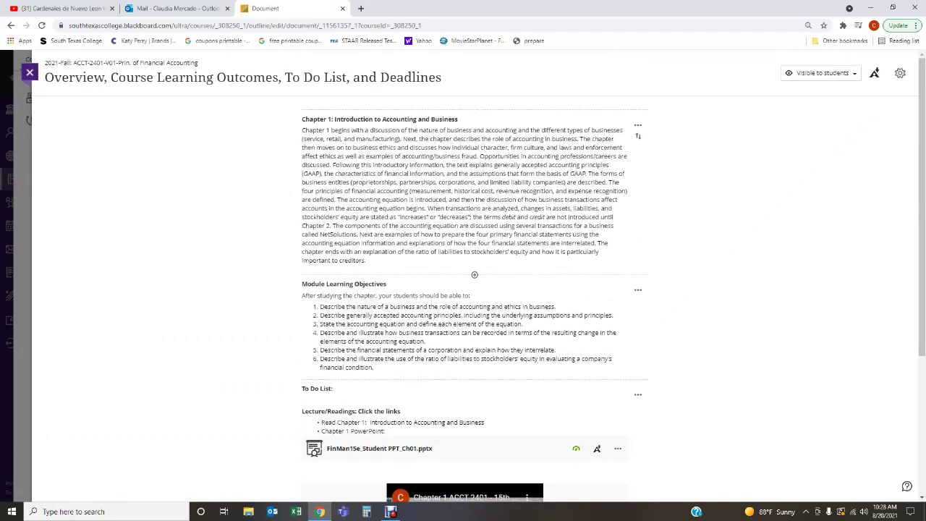
pyautogui.scroll(-1, 474, 275)
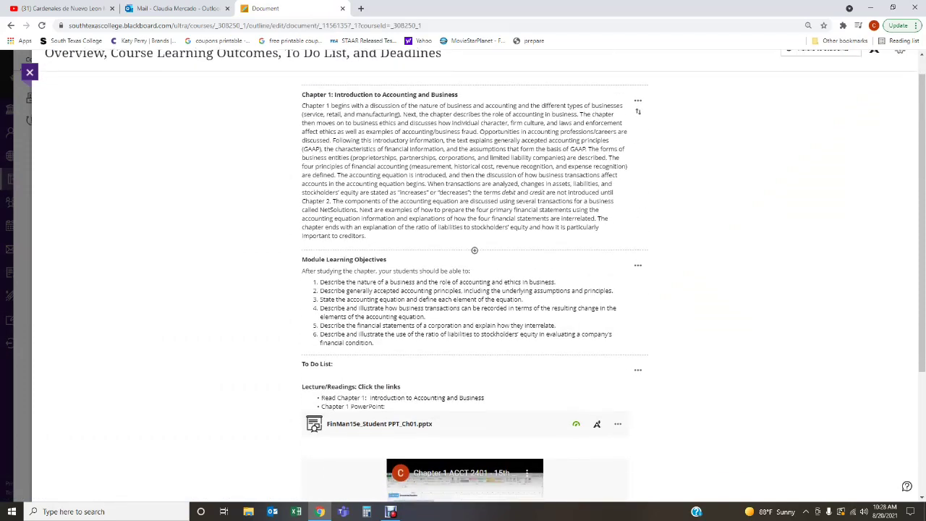
pyautogui.scroll(-1, 475, 275)
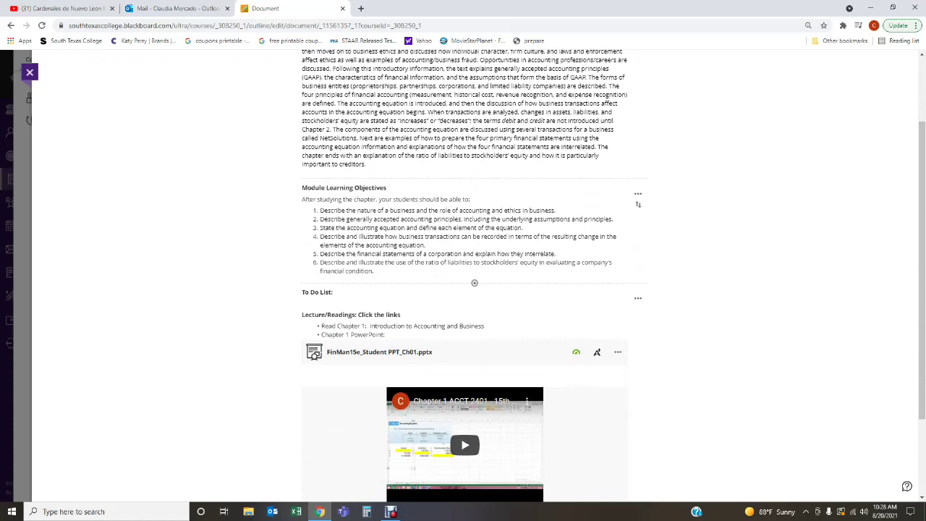
pyautogui.scroll(-2, 475, 275)
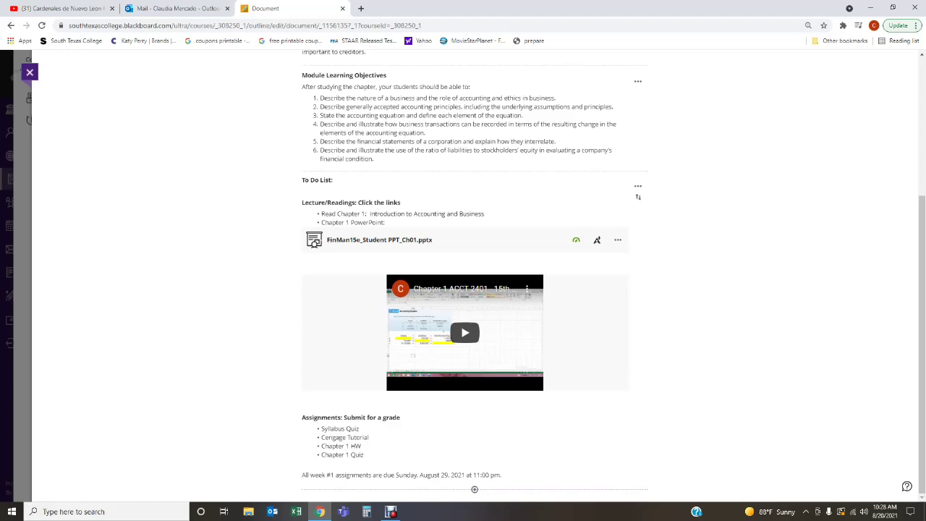
pyautogui.scroll(5, 474, 290)
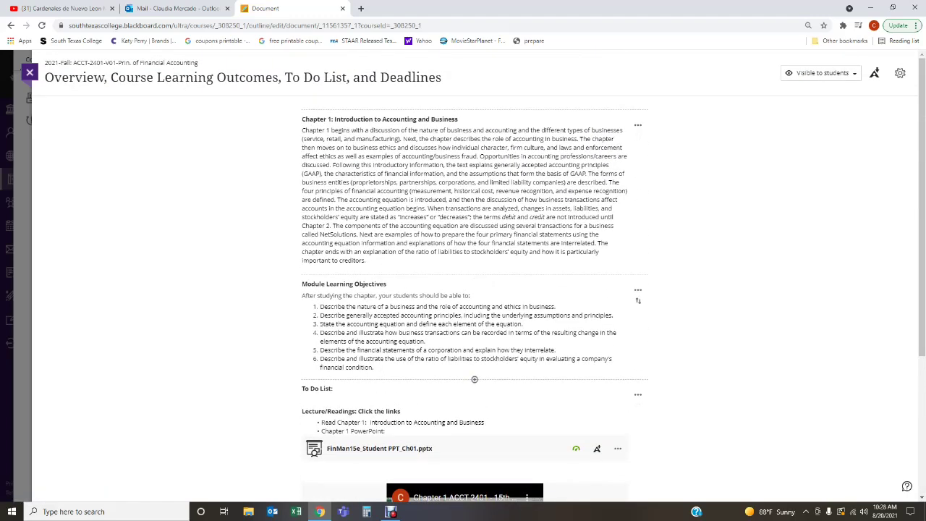
pyautogui.scroll(-1, 475, 326)
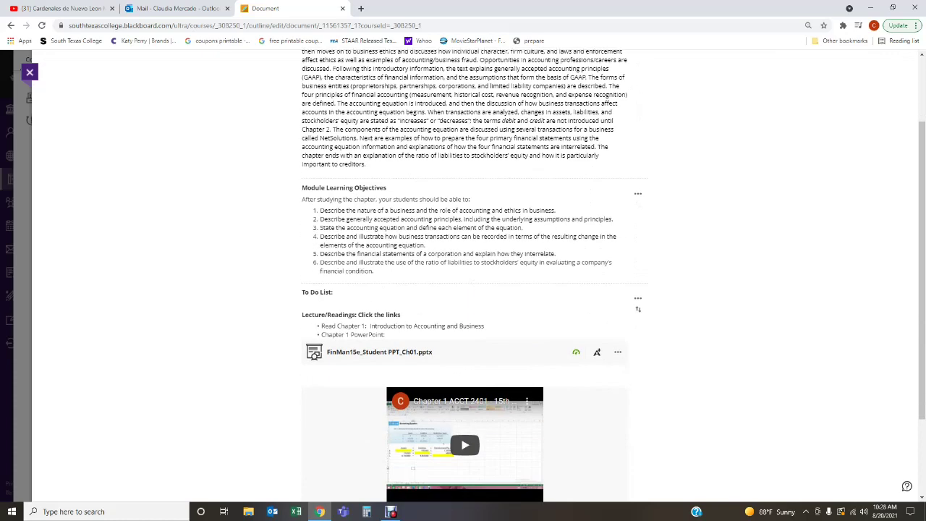
pyautogui.scroll(-1, 474, 325)
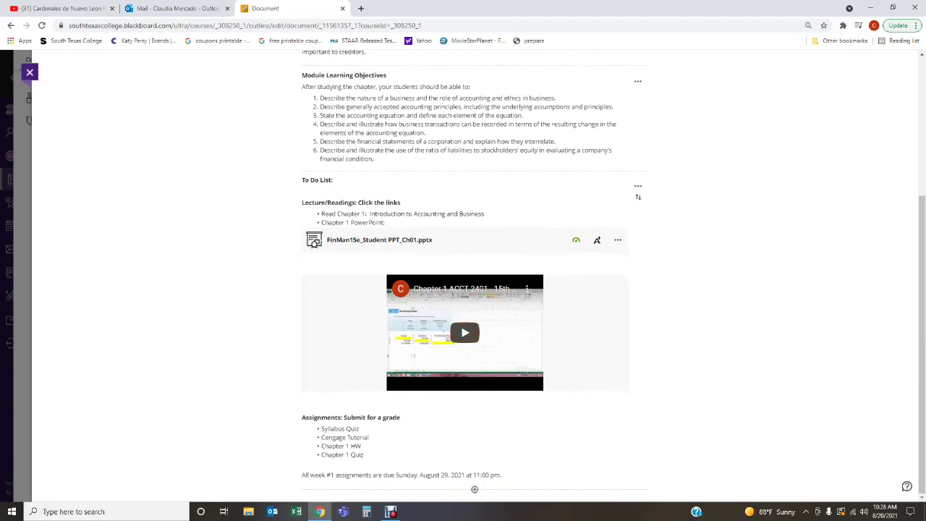
pyautogui.scroll(3, 475, 290)
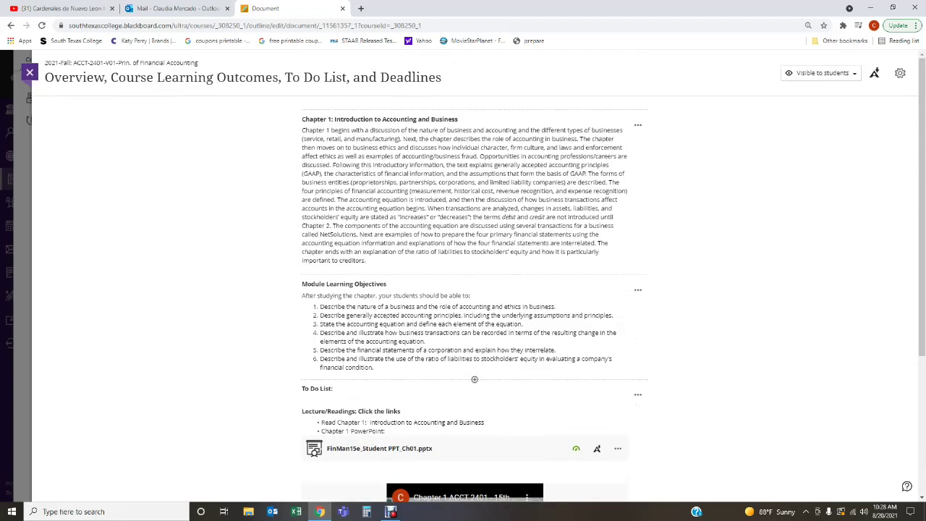
pyautogui.click(29, 72)
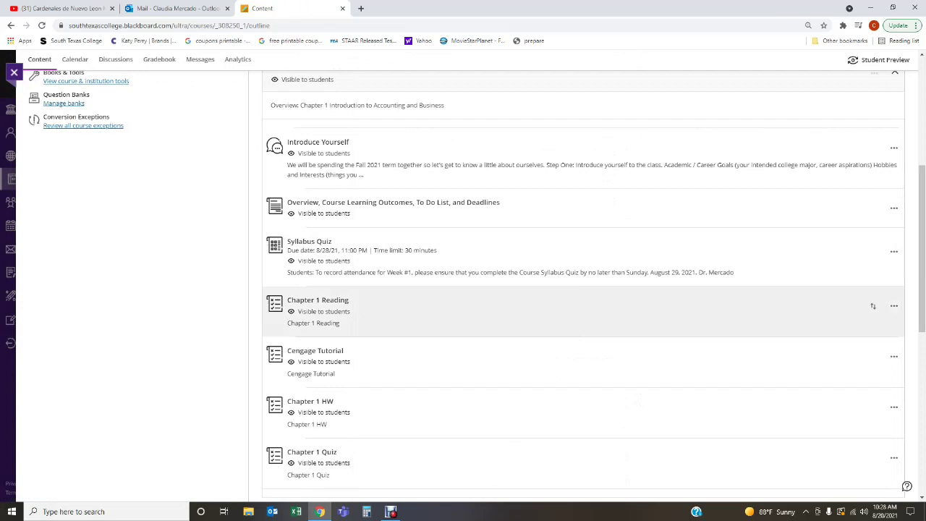
# - Examine Module/Week 1's discussion, Syllabus Quiz, Chapter 1 and Cengage Tutorial items, and collapse the module
pyautogui.scroll(-1, 583, 241)
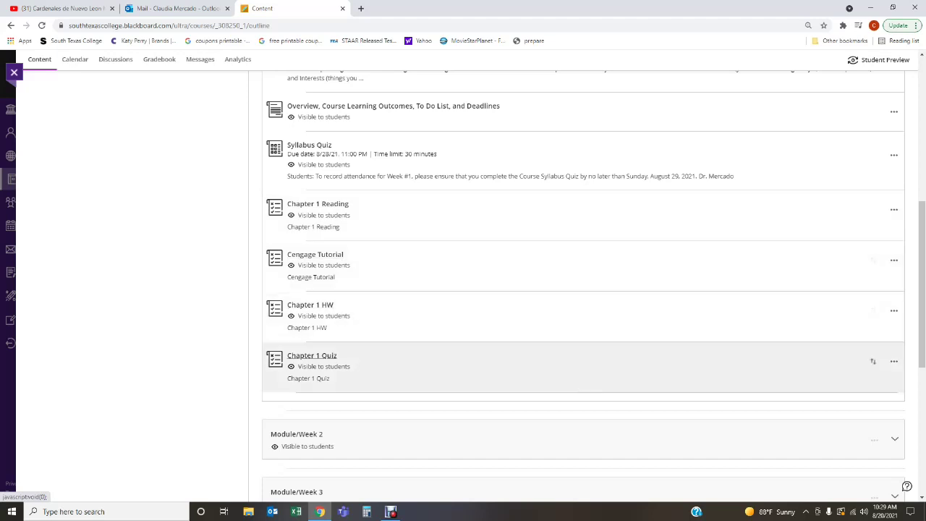
pyautogui.scroll(3, 583, 385)
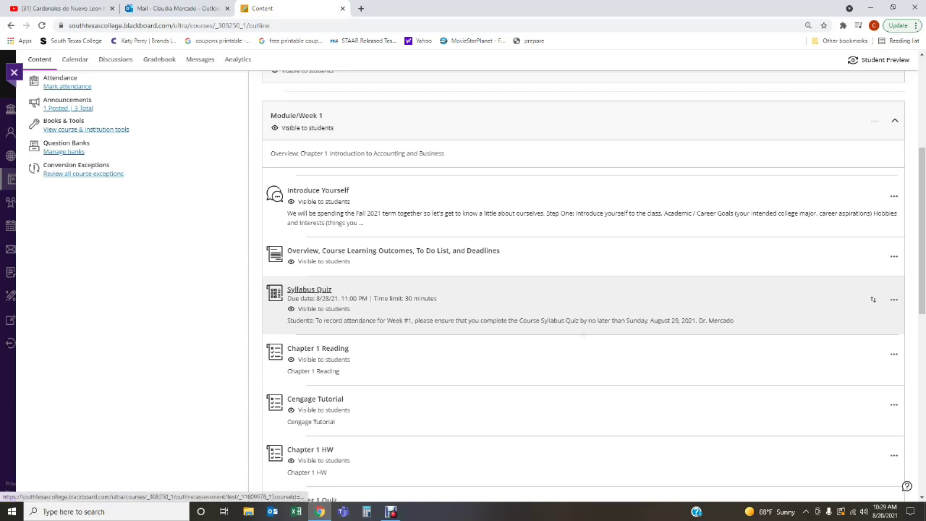
pyautogui.scroll(-1, 583, 338)
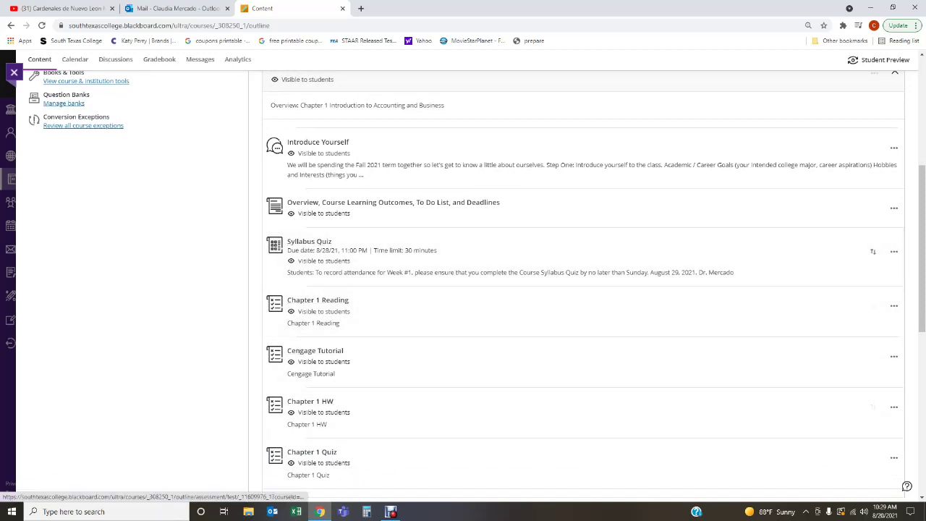
pyautogui.scroll(-2, 583, 340)
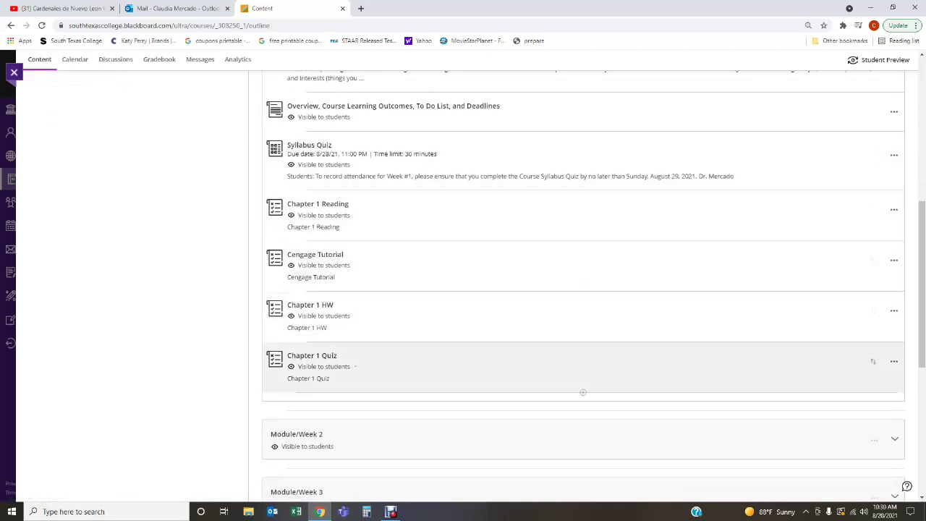
pyautogui.scroll(2, 584, 393)
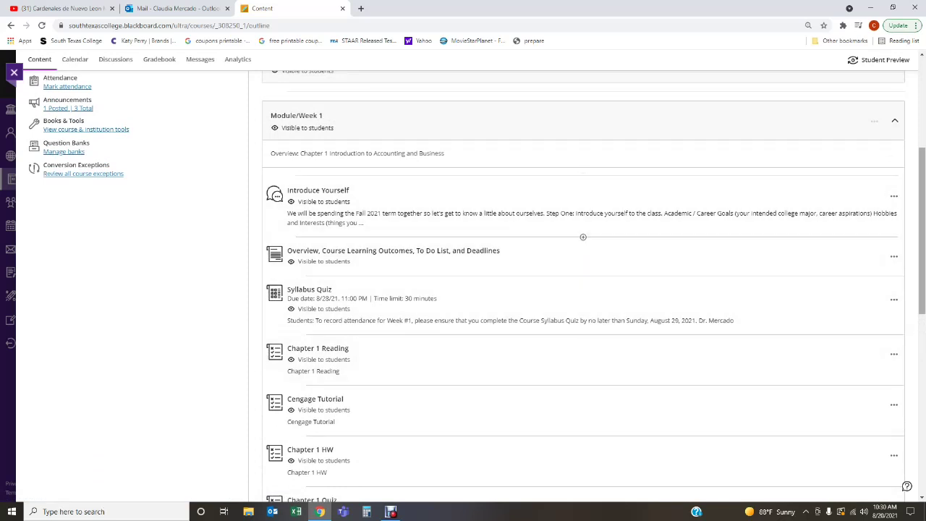
pyautogui.click(894, 120)
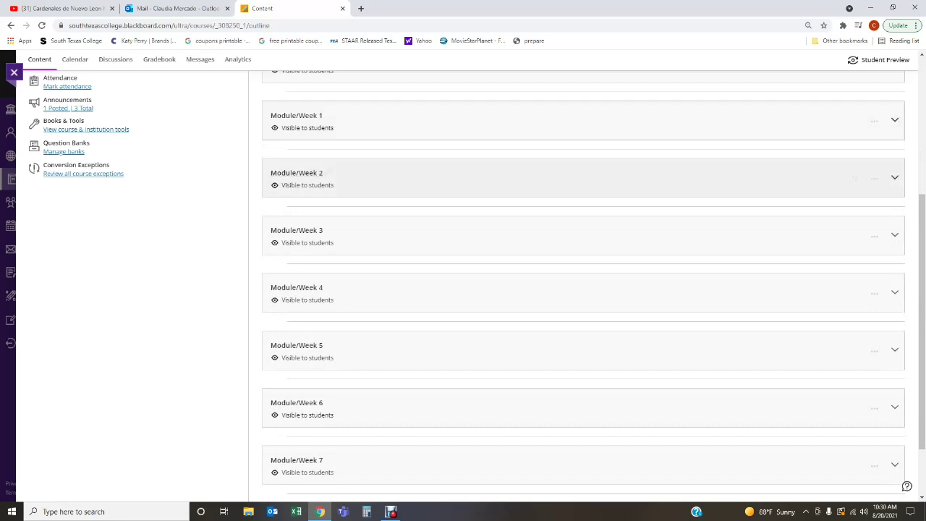
# - Expand Module/Week 2, review its Module Overview, Course Learning Outcomes, To Do List and Deadlines document, close it and collapse the module
pyautogui.click(584, 177)
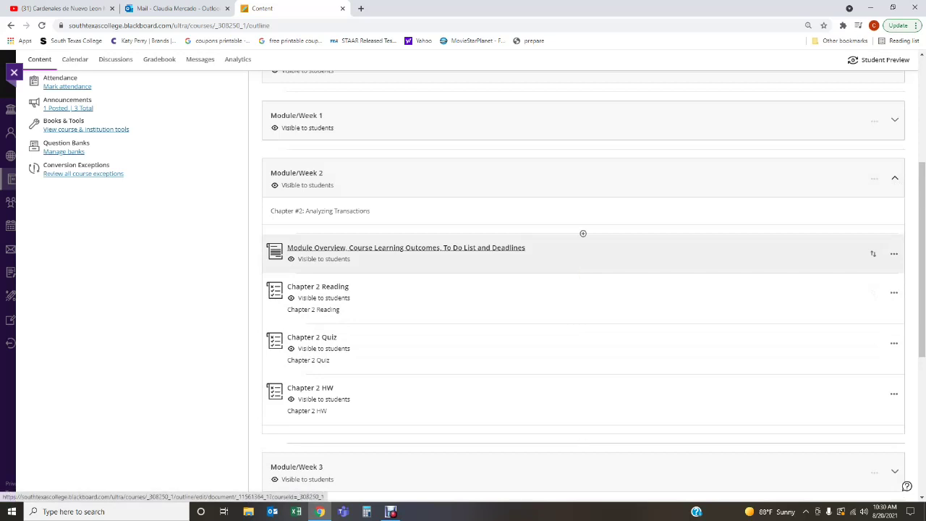
pyautogui.click(406, 247)
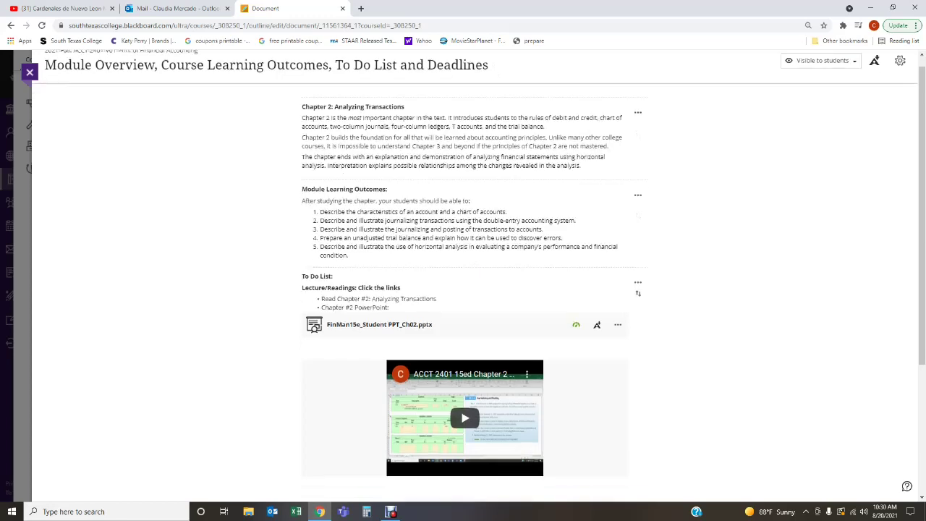
pyautogui.scroll(-3, 474, 501)
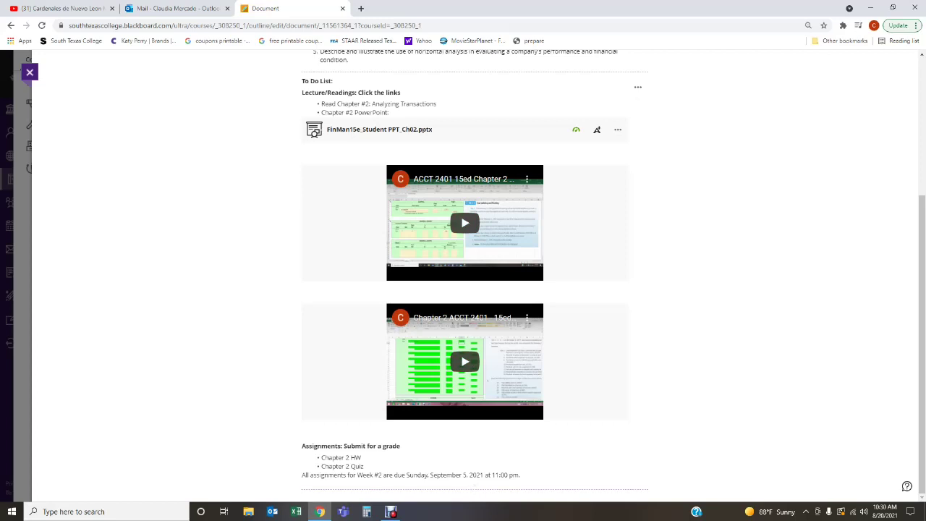
pyautogui.scroll(3, 475, 290)
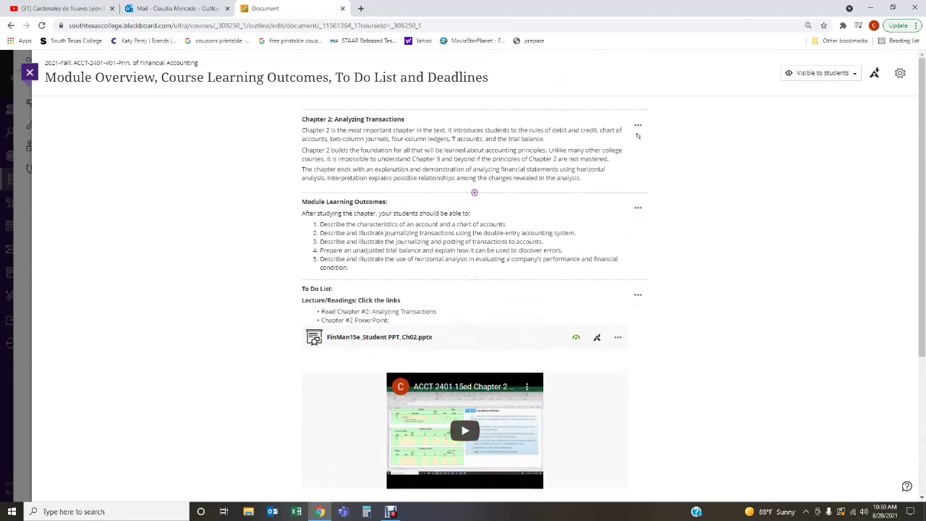
pyautogui.scroll(-2, 475, 192)
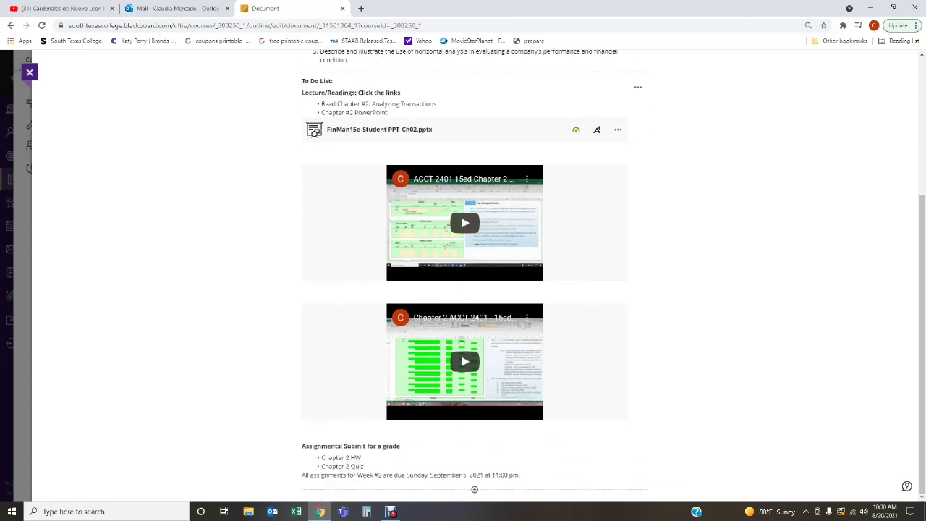
pyautogui.click(29, 73)
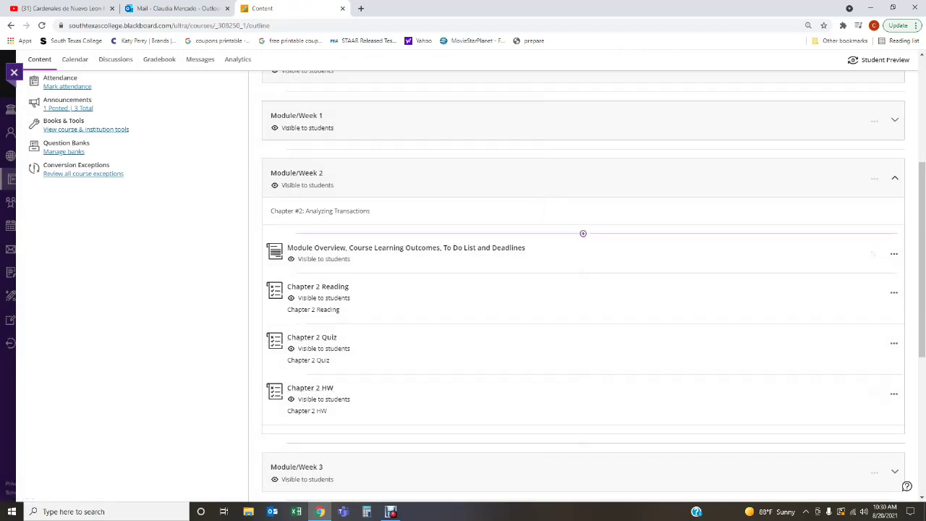
pyautogui.click(297, 173)
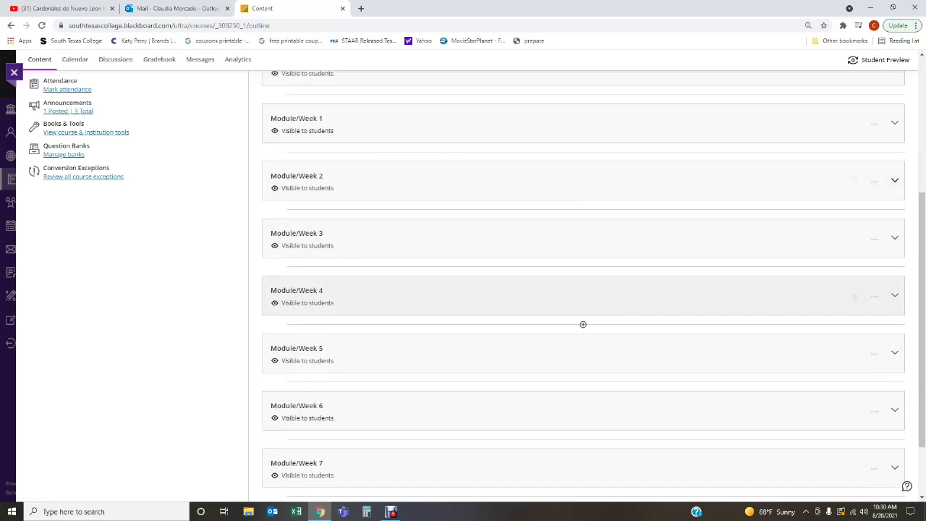
# - Look through the list of weekly modules in the Course Content and return to its beginning
pyautogui.scroll(3, 583, 319)
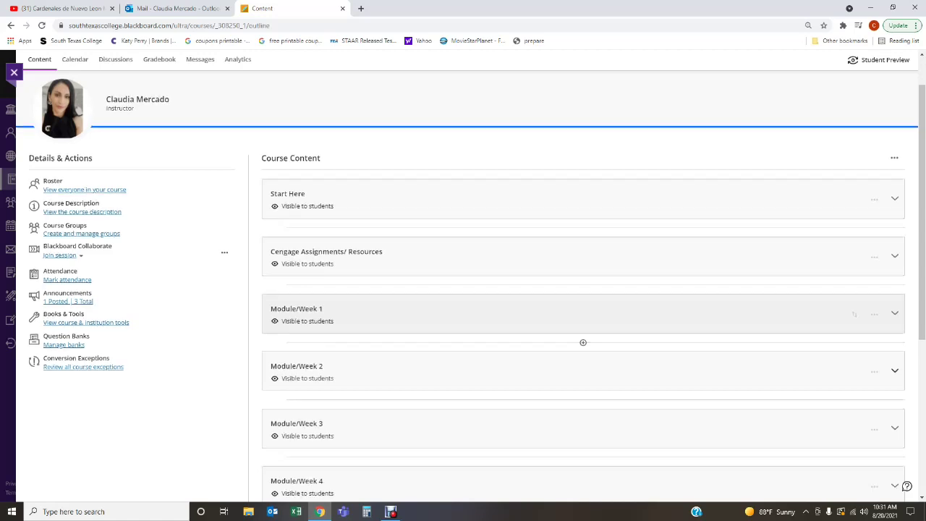
pyautogui.scroll(2, 584, 342)
pyautogui.scroll(-5, 583, 275)
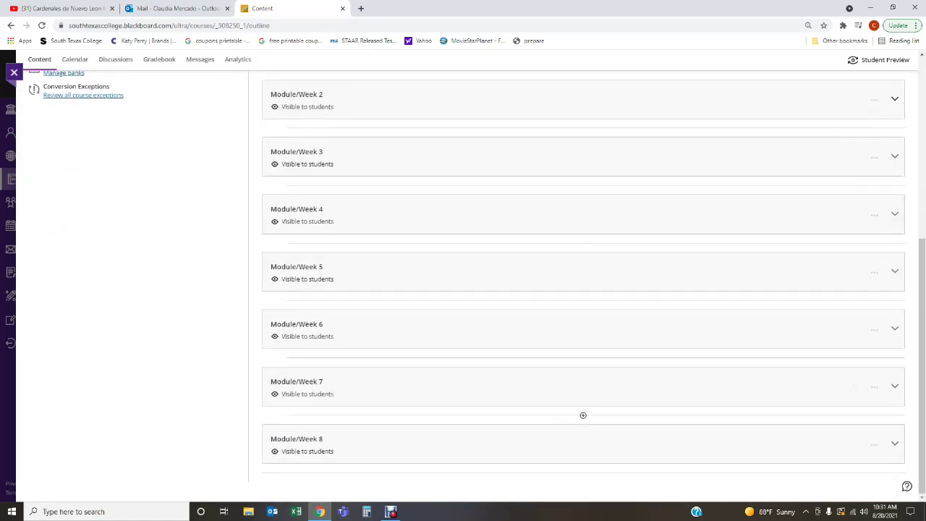
pyautogui.scroll(5, 583, 340)
pyautogui.scroll(-3, 583, 290)
pyautogui.scroll(-5, 584, 255)
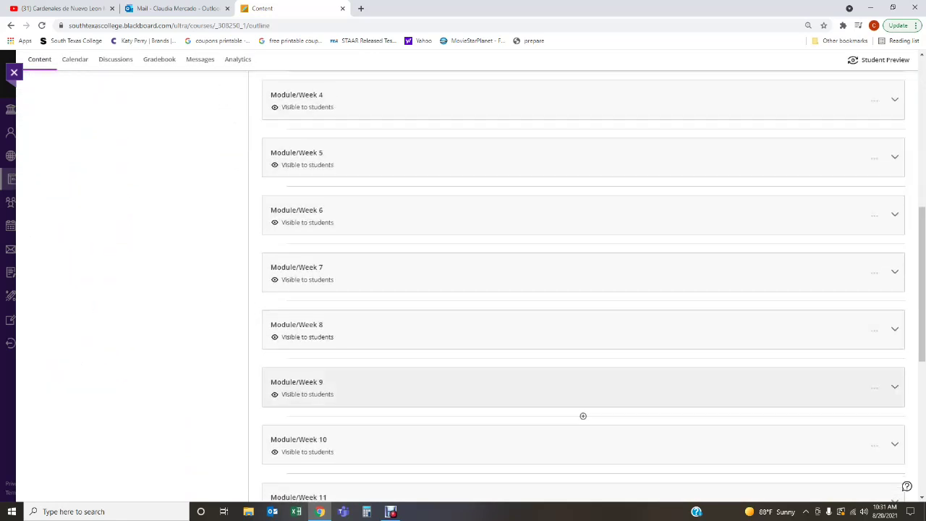
pyautogui.scroll(10, 583, 444)
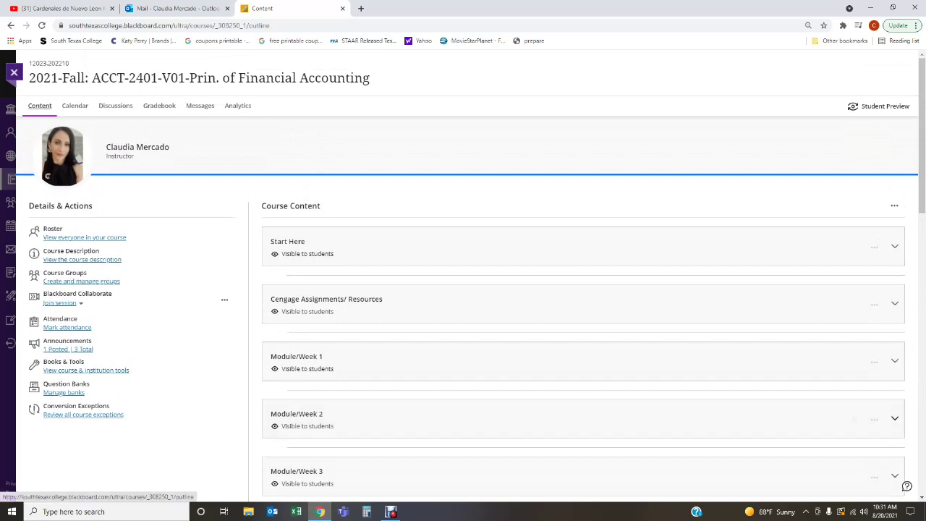
# - View the course Calendar and open the course Discussions page
pyautogui.click(74, 105)
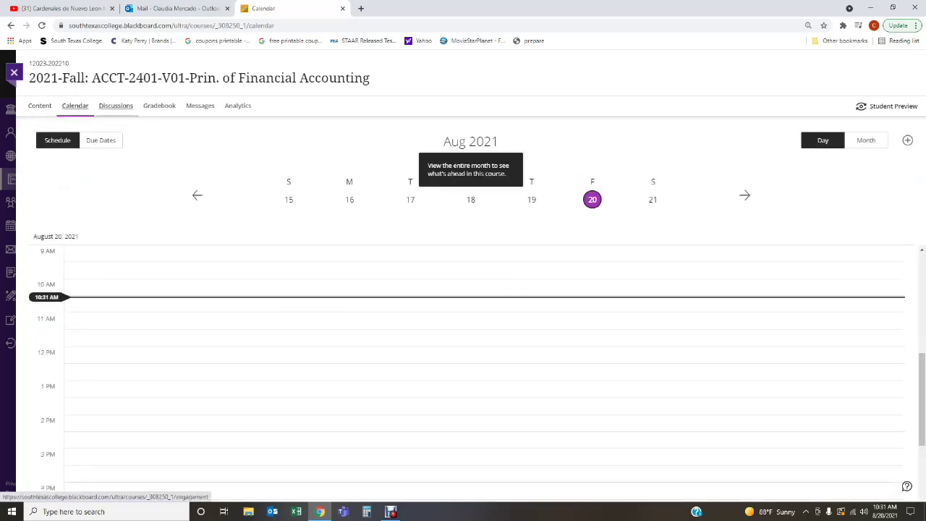
pyautogui.click(116, 105)
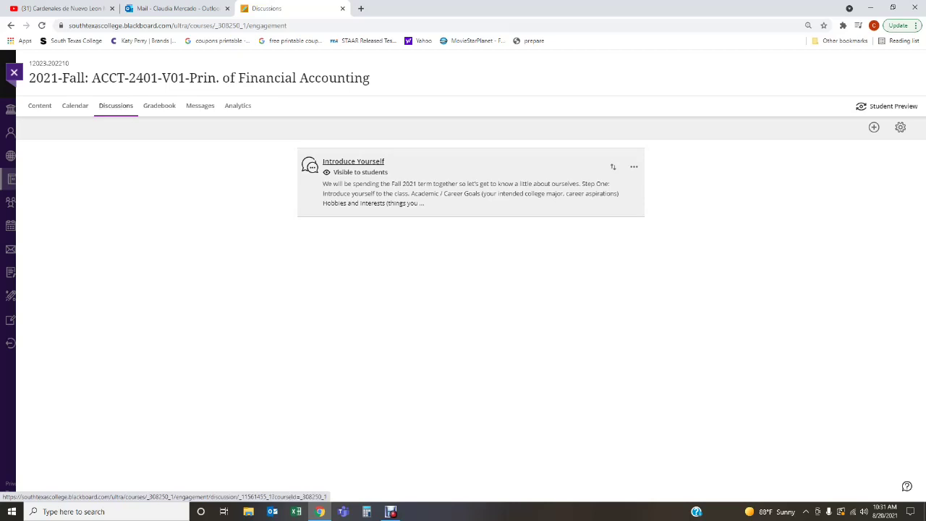
# - Open the Introduce Yourself discussion, read its topic and the instructor's response, close it and view the Gradebook
pyautogui.click(353, 162)
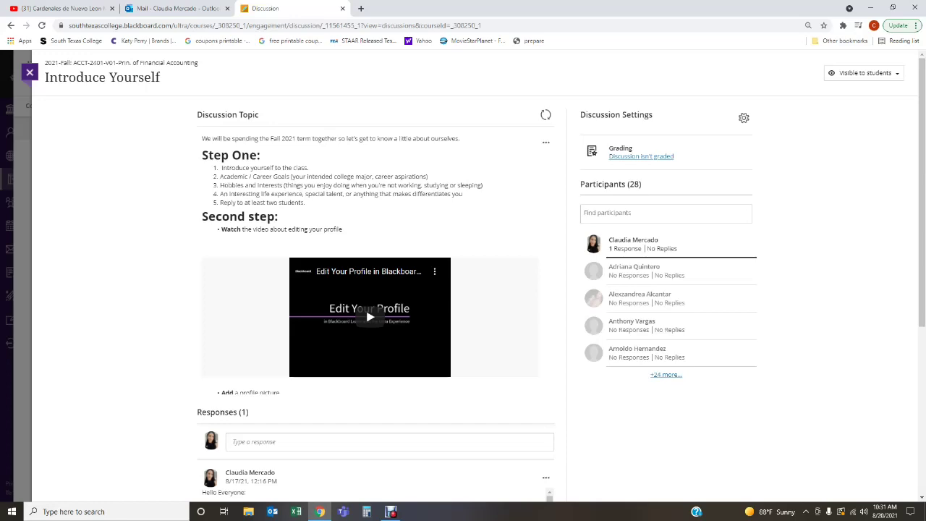
pyautogui.scroll(-2, 370, 317)
pyautogui.scroll(-4, 373, 420)
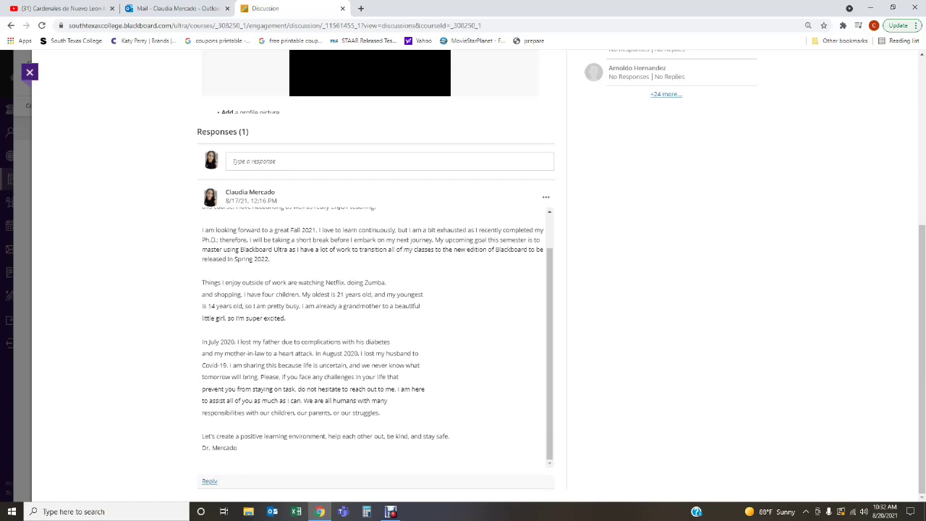
pyautogui.scroll(1, 377, 333)
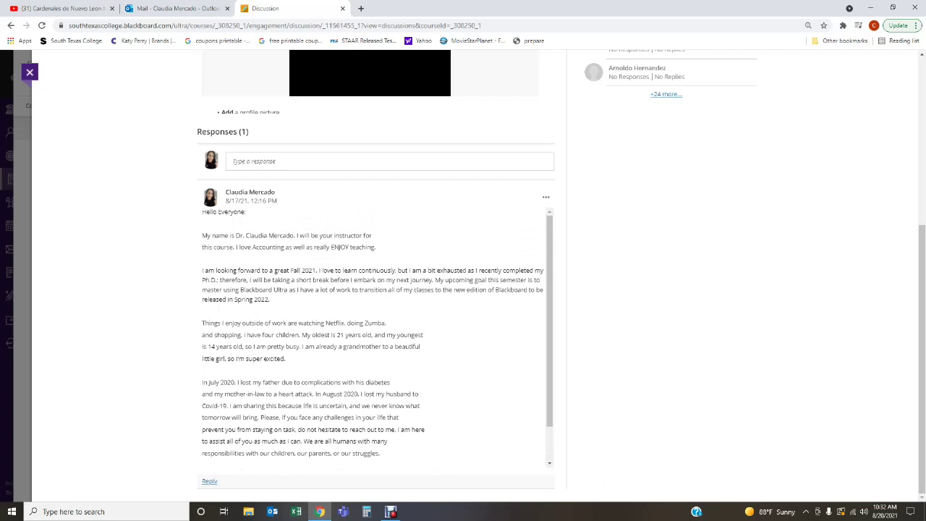
pyautogui.click(30, 72)
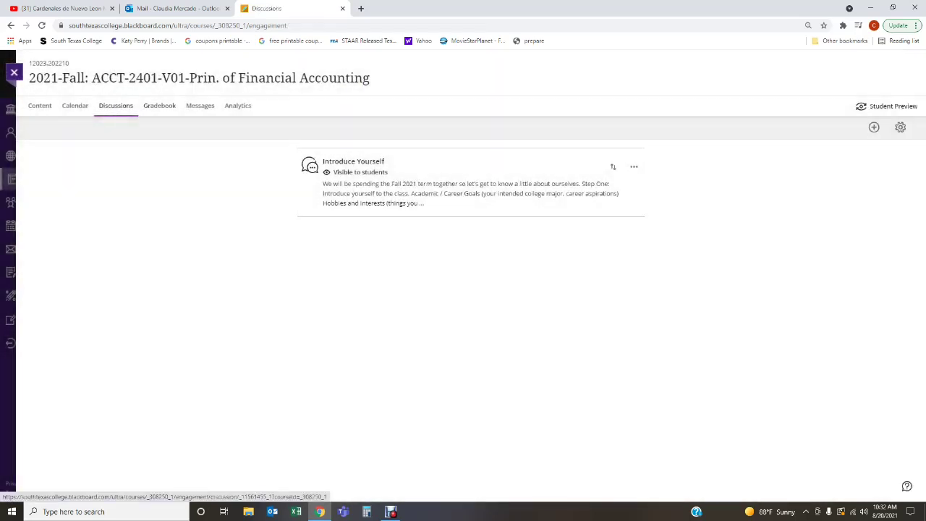
pyautogui.click(159, 106)
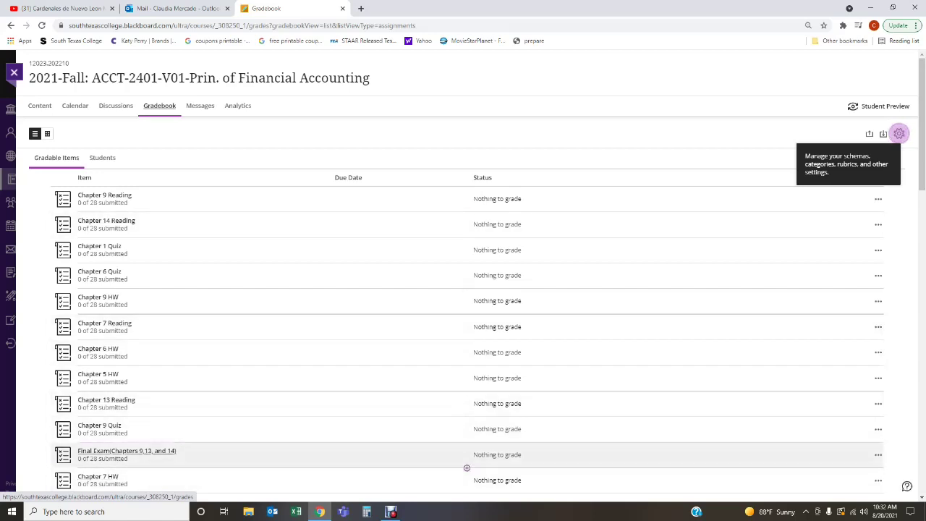
# - Start a new message in the course Messages and add the course instructor as recipient
pyautogui.click(201, 105)
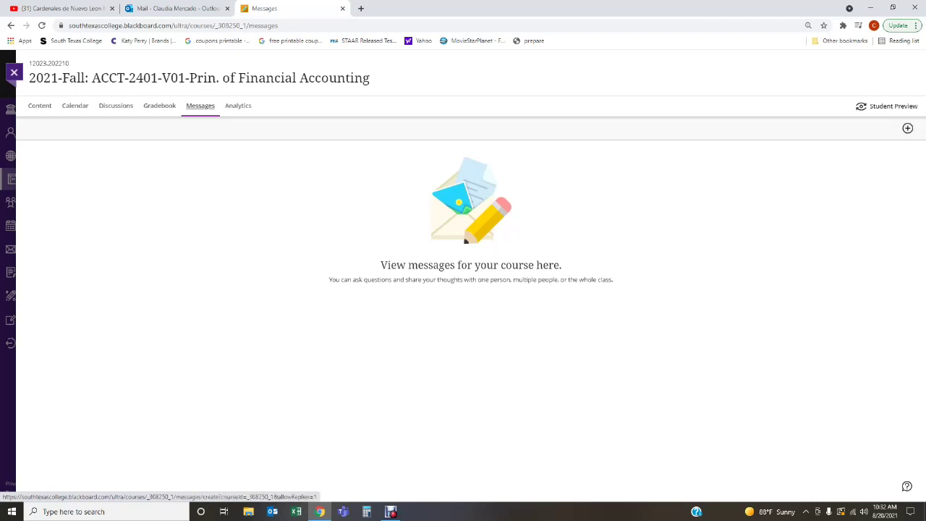
pyautogui.click(907, 128)
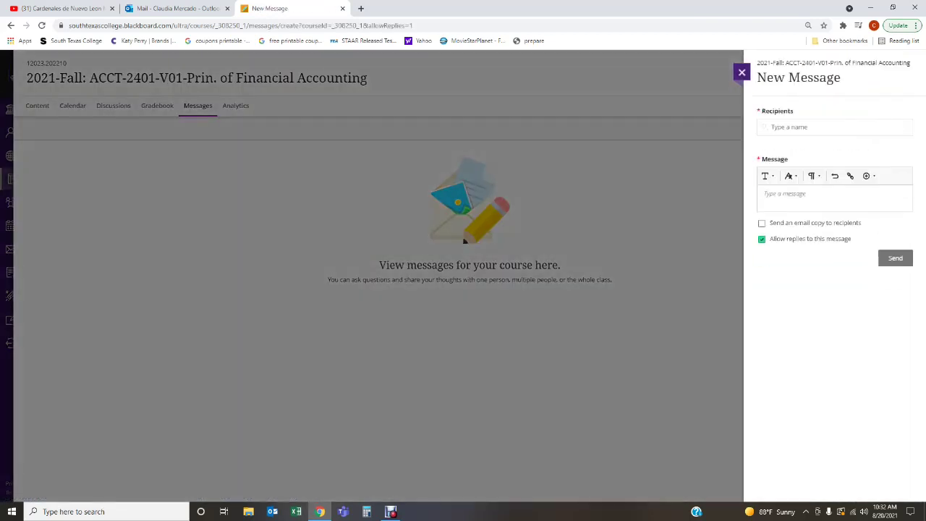
pyautogui.click(825, 127)
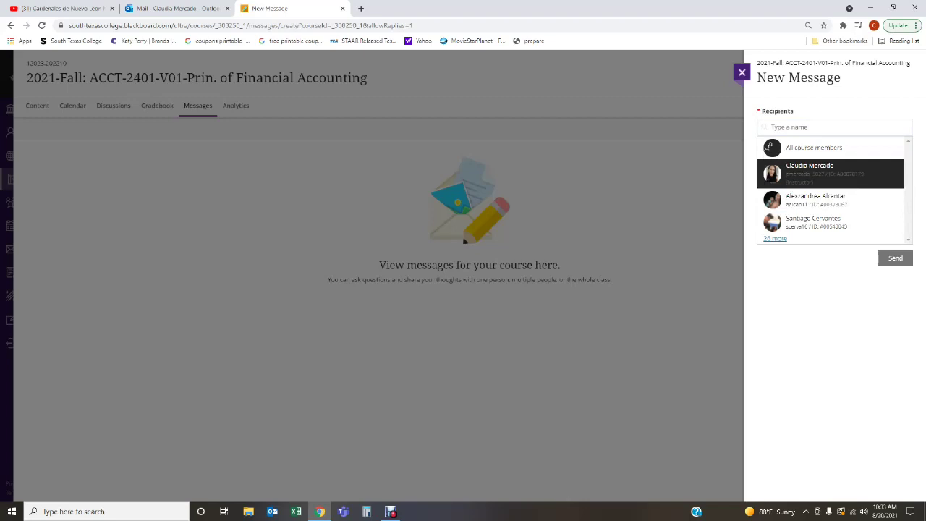
pyautogui.click(833, 174)
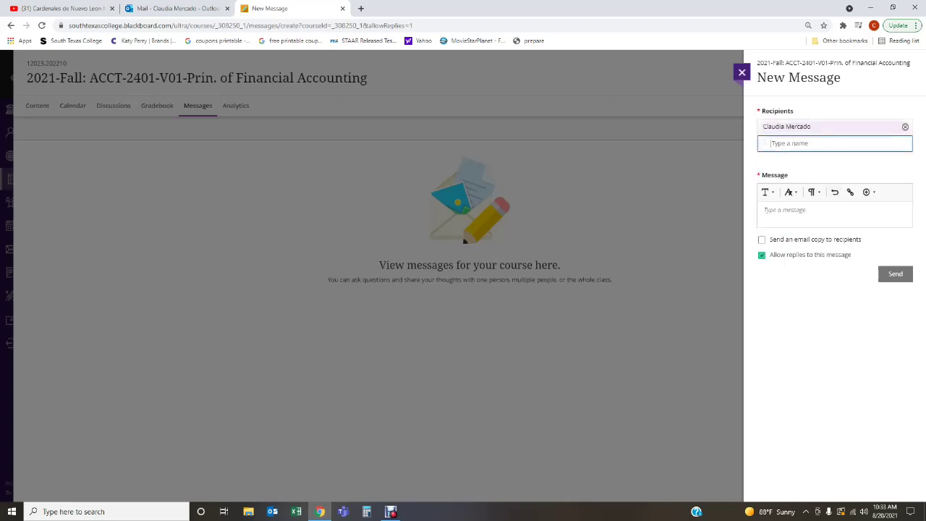
pyautogui.click(832, 214)
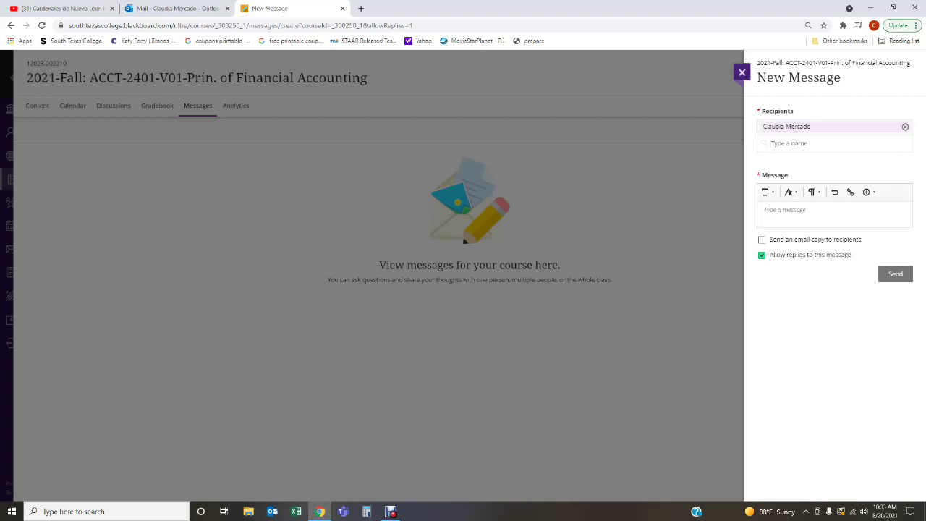
# - Remove the instructor from the recipients, browse the list of course members and discard the new message
pyautogui.click(905, 127)
pyautogui.press('Down')
pyautogui.press('Up')
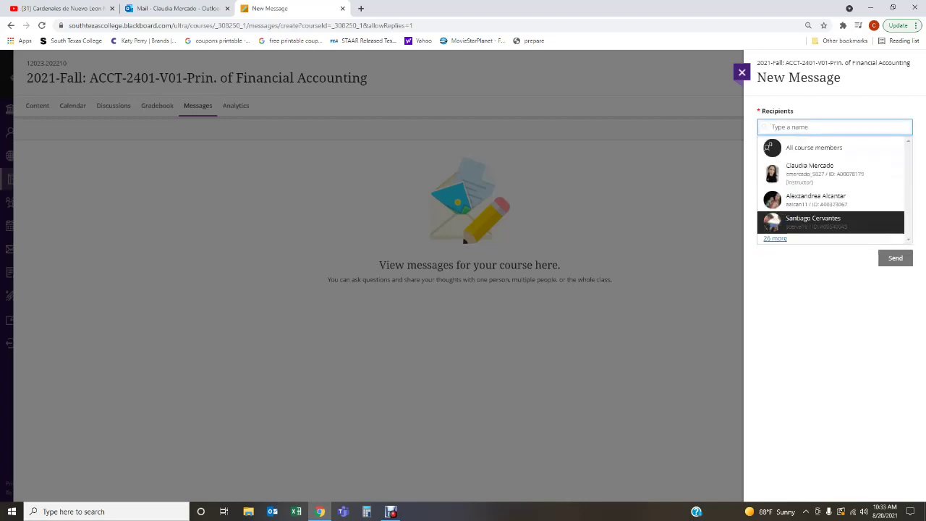
pyautogui.press('Up')
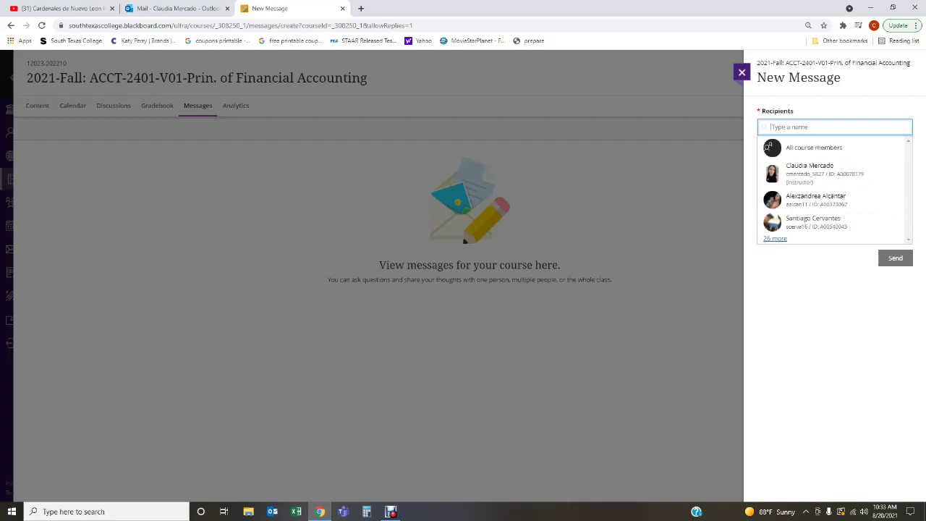
pyautogui.press('Escape')
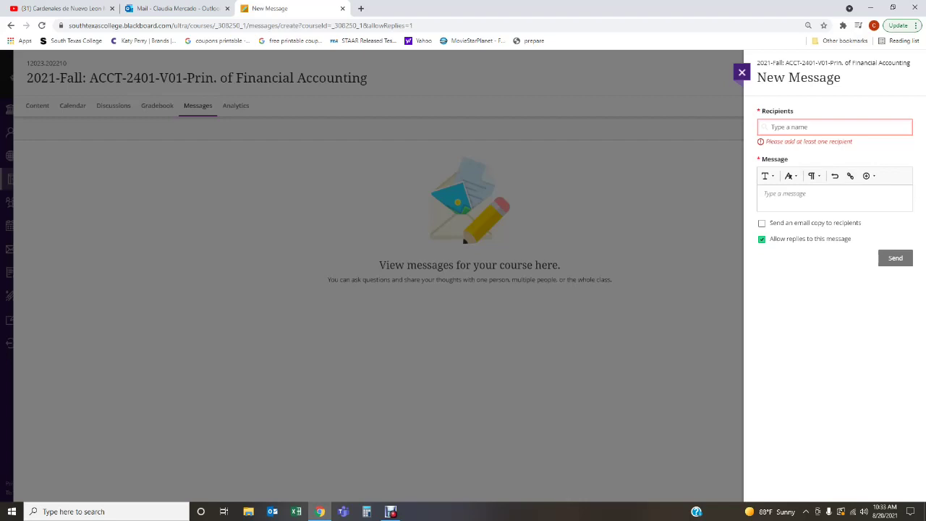
pyautogui.click(742, 72)
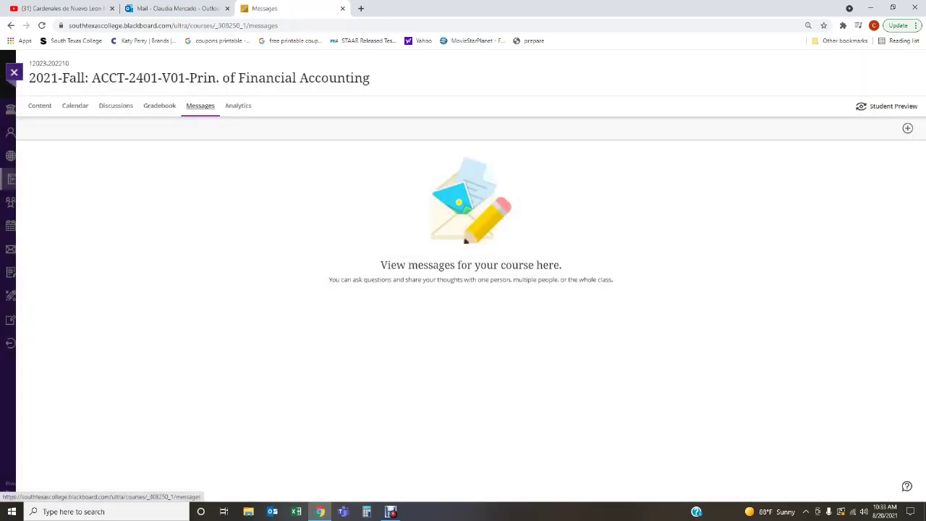
# - View the Analytics reports, return to Messages and close the course to get back to the Fall 2021 course list
pyautogui.click(238, 106)
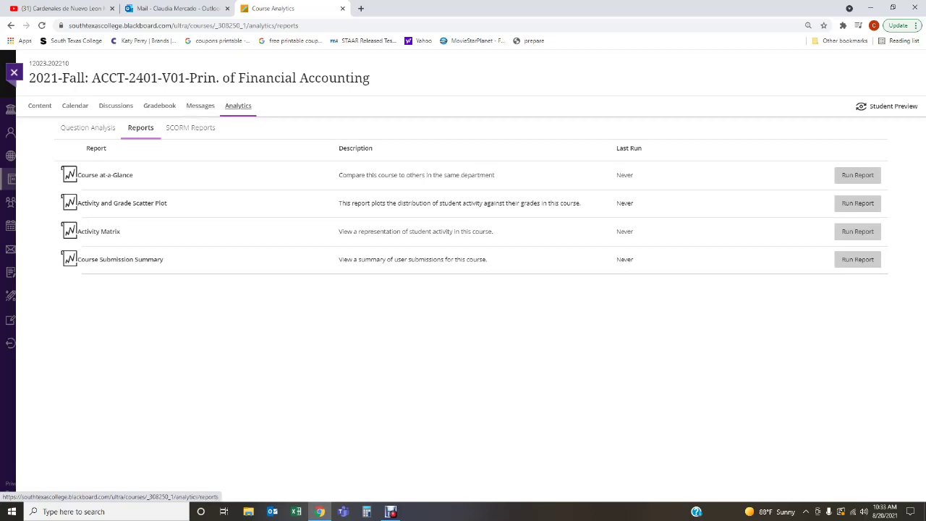
pyautogui.click(201, 105)
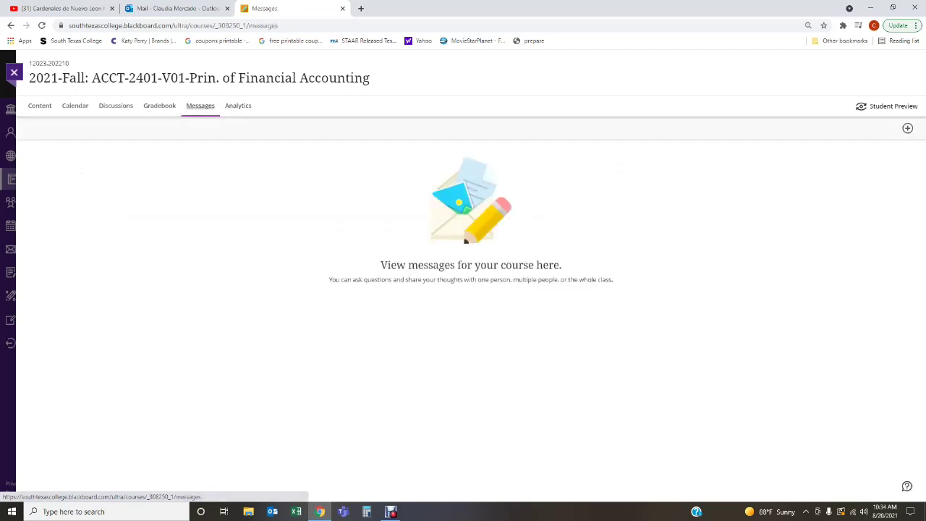
pyautogui.press('Escape')
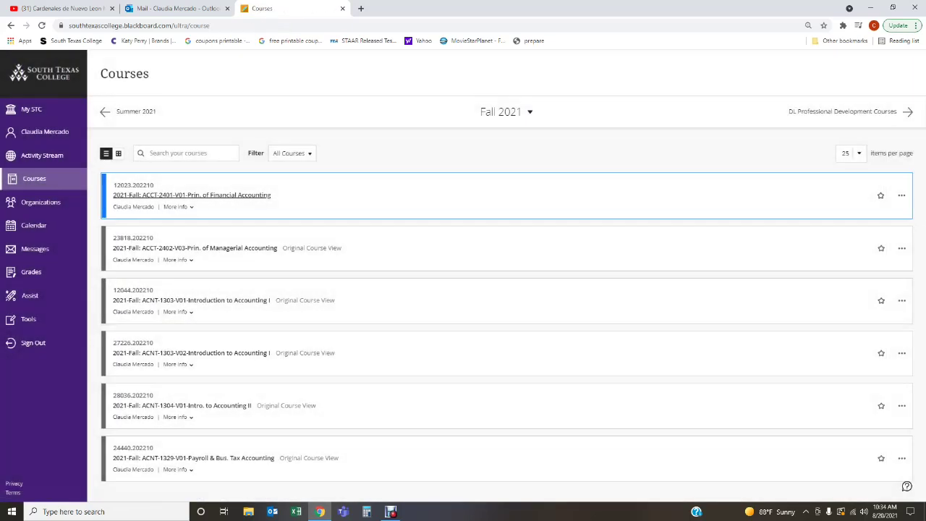
# - Reopen the ACCT-2401-V01 Financial Accounting course, review its Course Announcements and close them
pyautogui.press('Return')
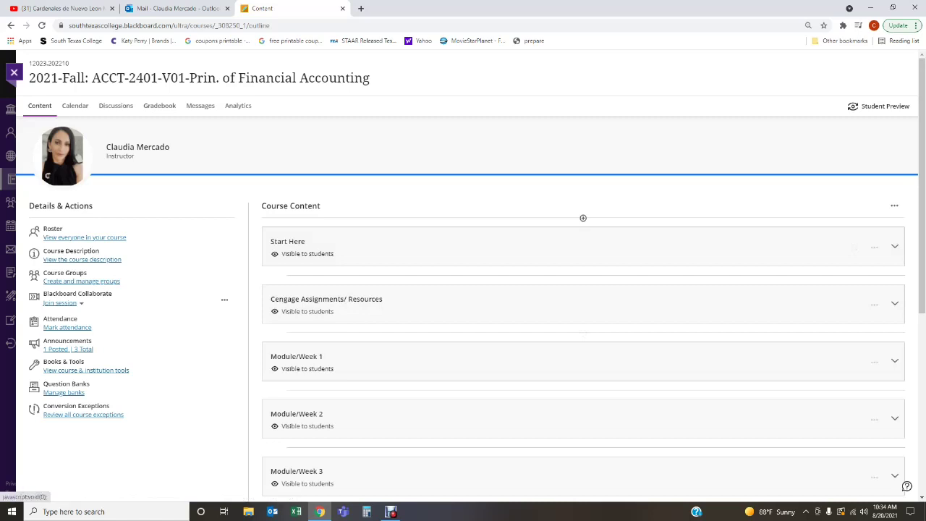
pyautogui.click(68, 349)
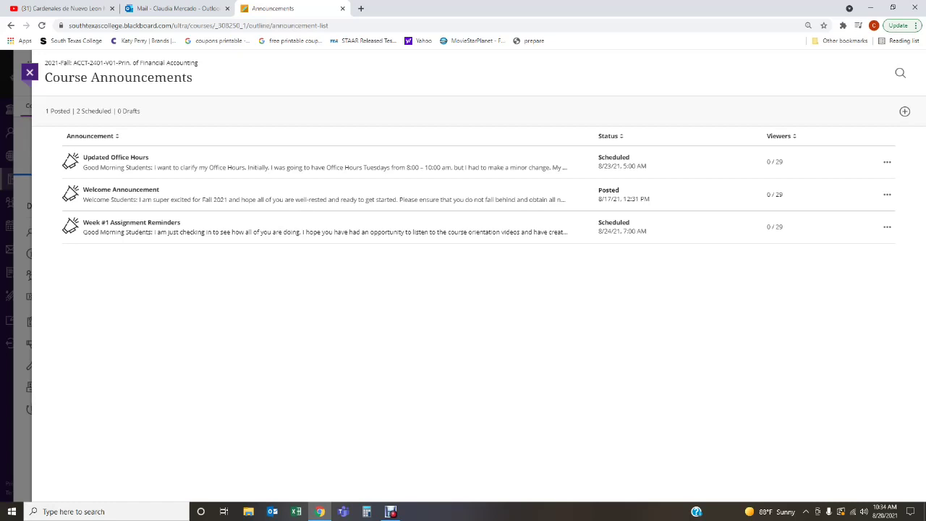
pyautogui.click(30, 73)
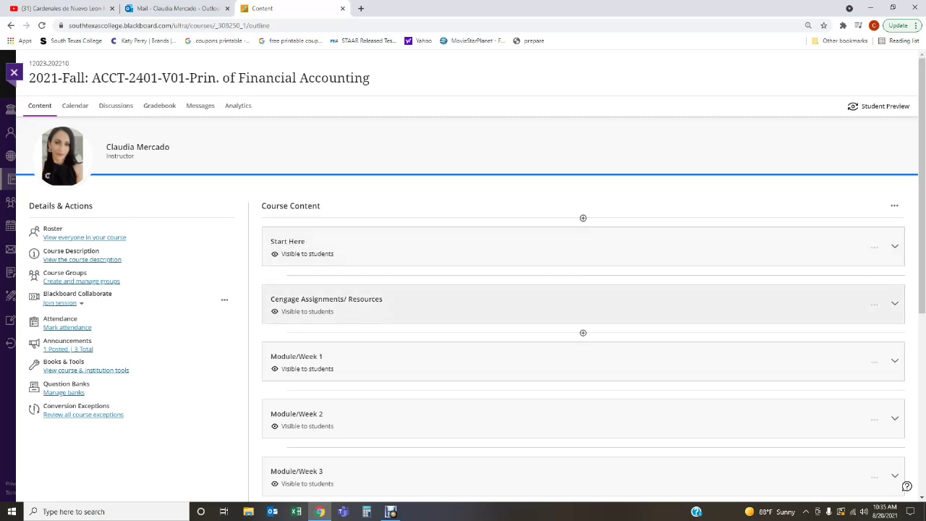
# - Look over the Course Content modules, then expand the Start Here module to review its items and collapse it
pyautogui.scroll(-2, 584, 304)
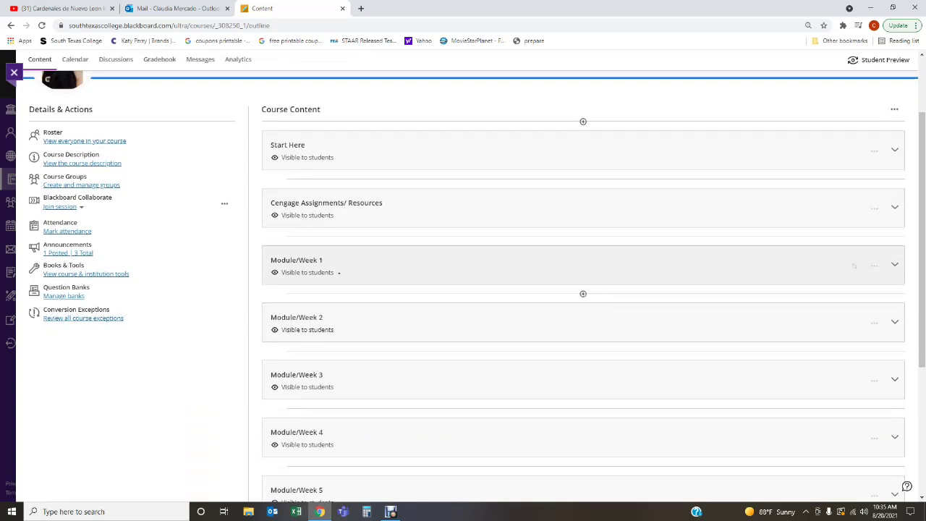
pyautogui.scroll(2, 584, 289)
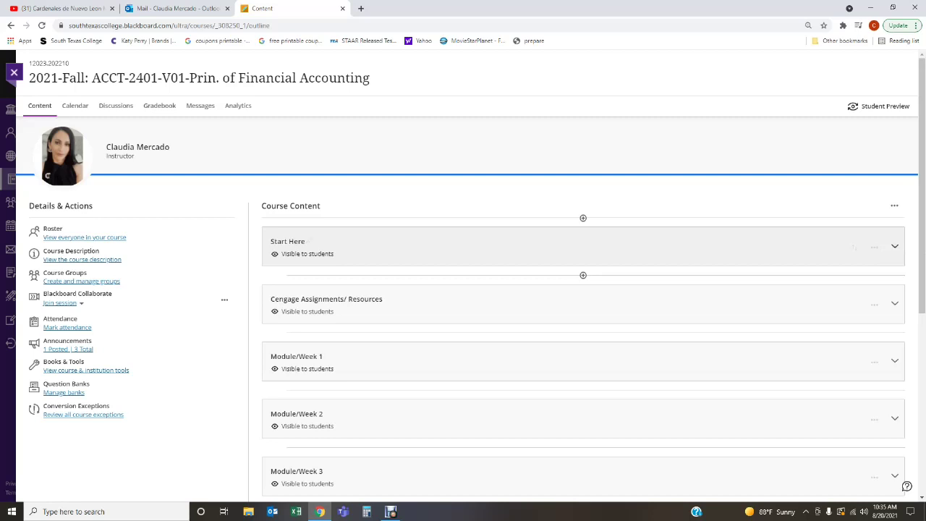
pyautogui.click(895, 246)
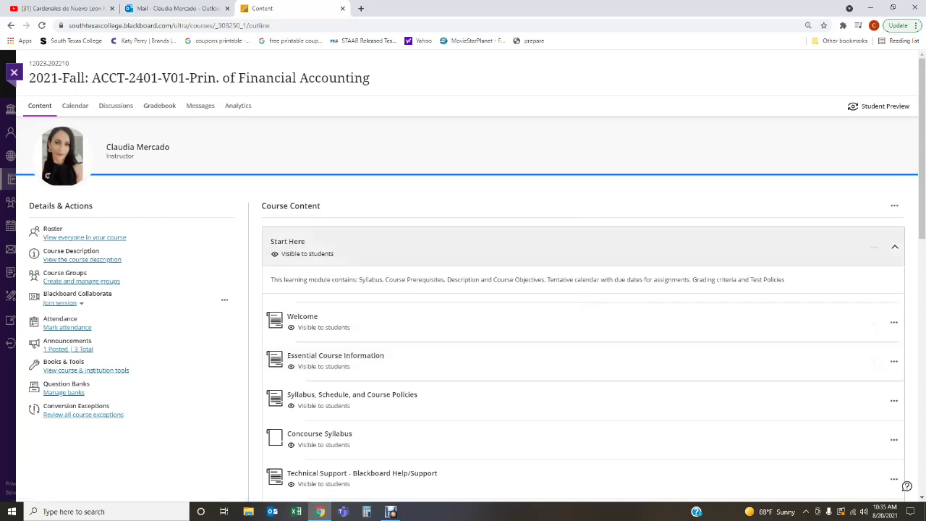
pyautogui.click(583, 247)
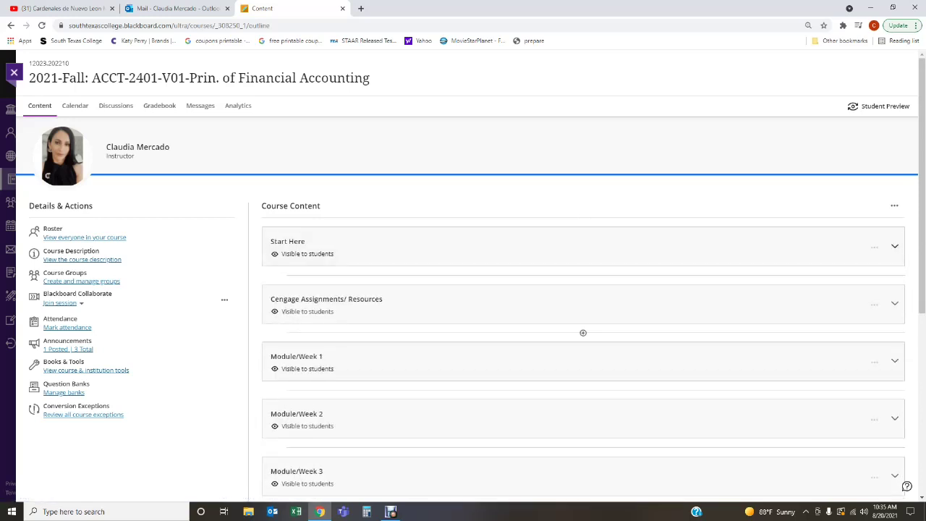